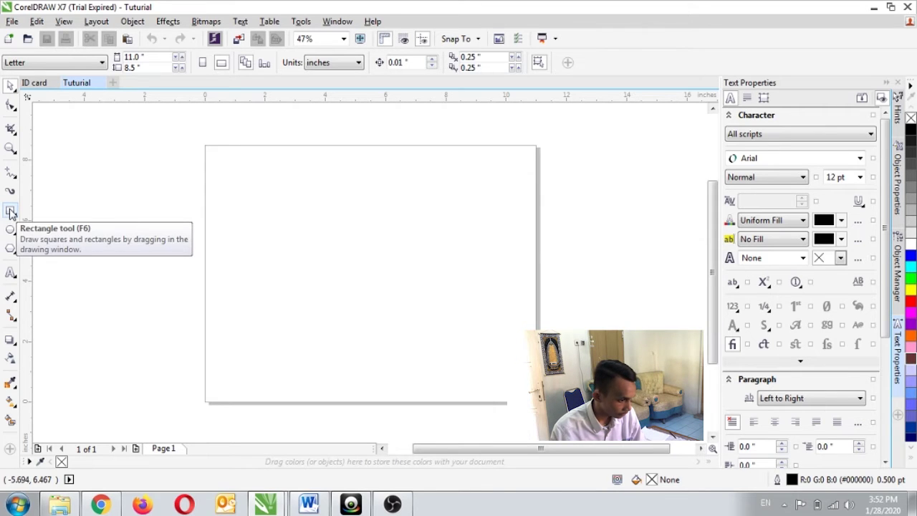
Draw the card base rectangle, about 6.304 × 7.374 inches, and select it
left_click(10, 212)
left_click(93, 209)
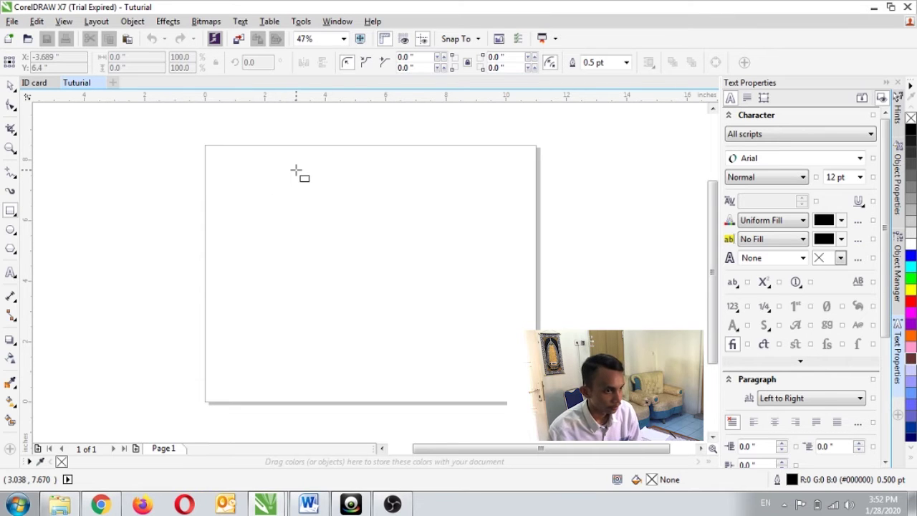
left_click_drag(277, 163, 467, 373)
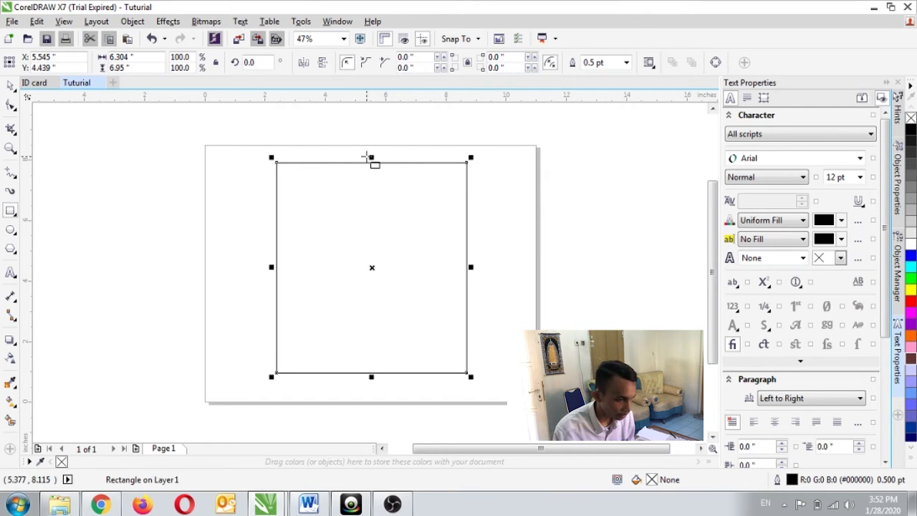
left_click_drag(371, 157, 372, 159)
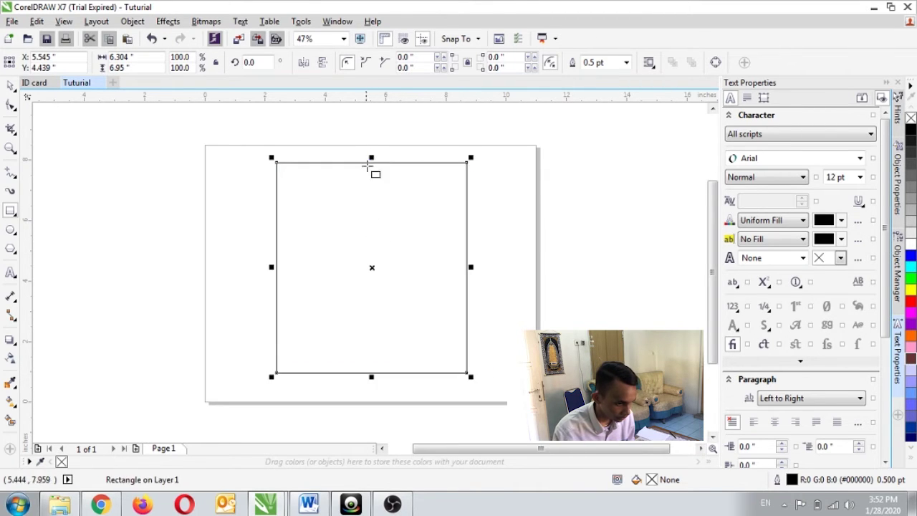
left_click_drag(371, 374, 371, 385)
left_click(10, 85)
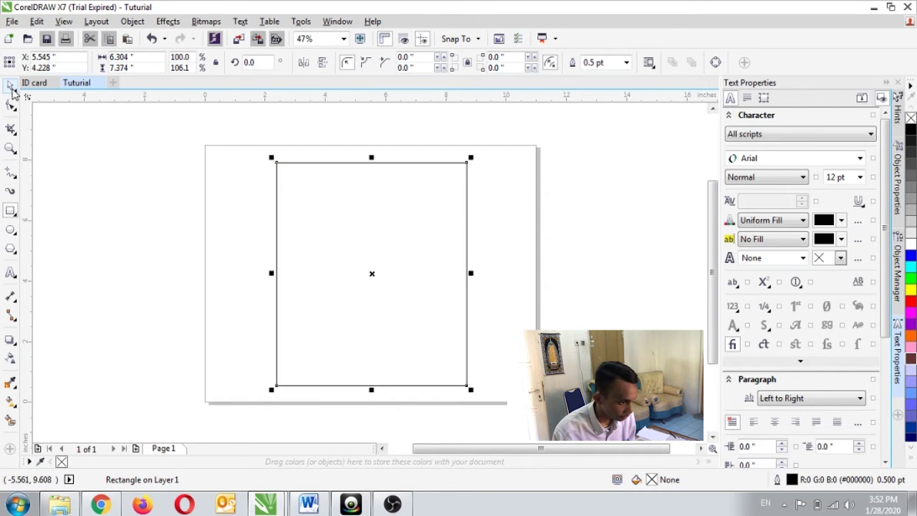
left_click_drag(229, 155, 501, 408)
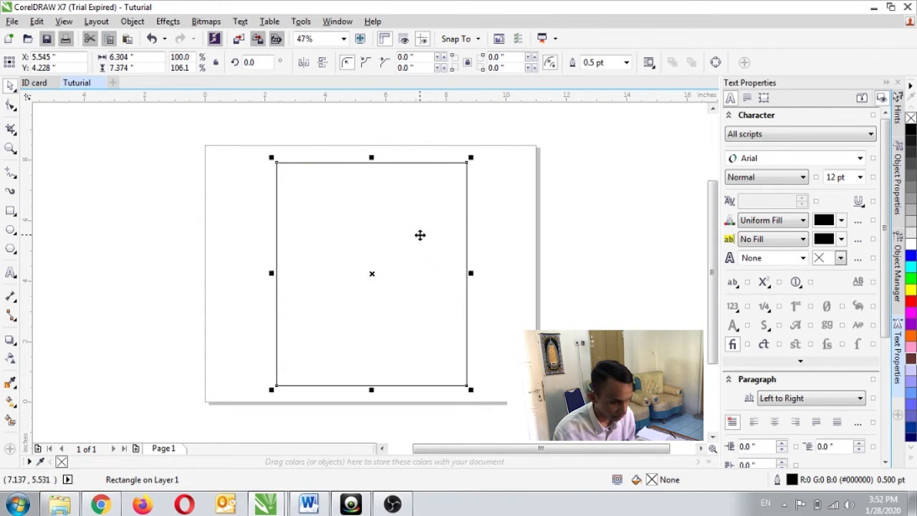
left_click(420, 235)
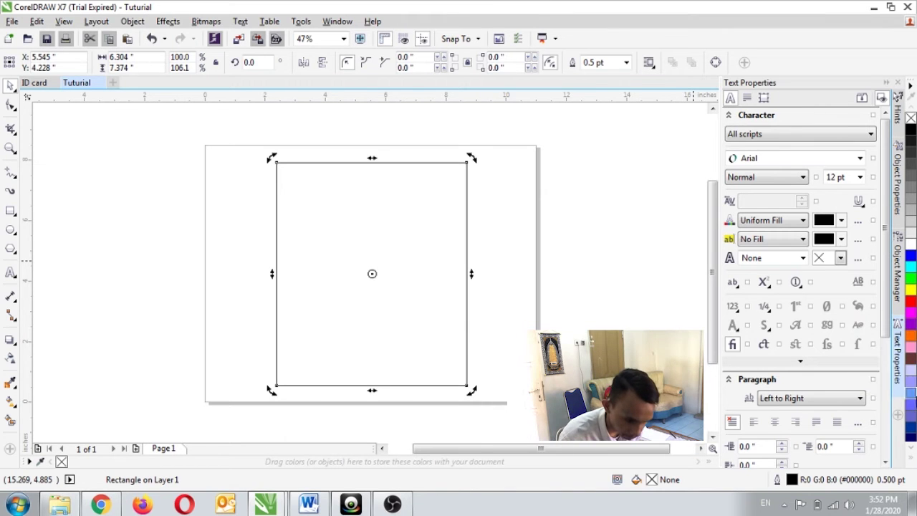
Fill the card rectangle pink (#FF99CC) and bring up the Explorer Videos library window
left_click(911, 360)
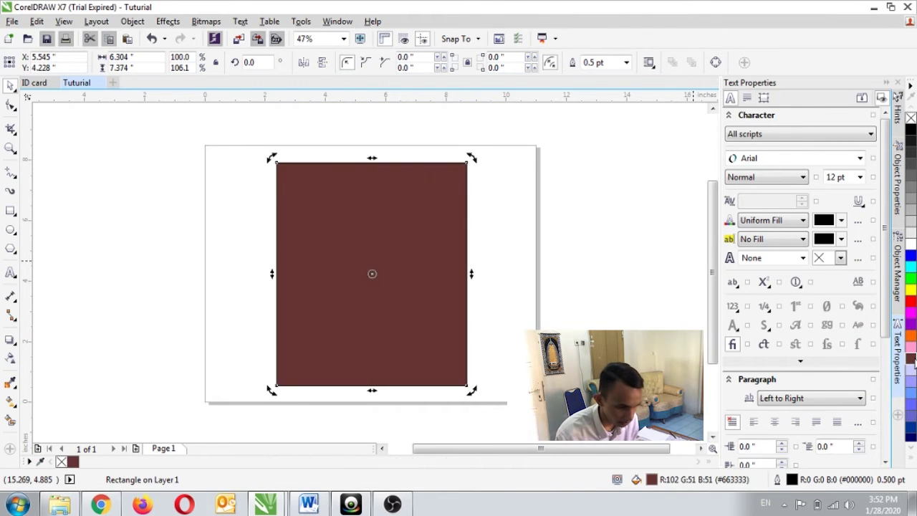
left_click(911, 370)
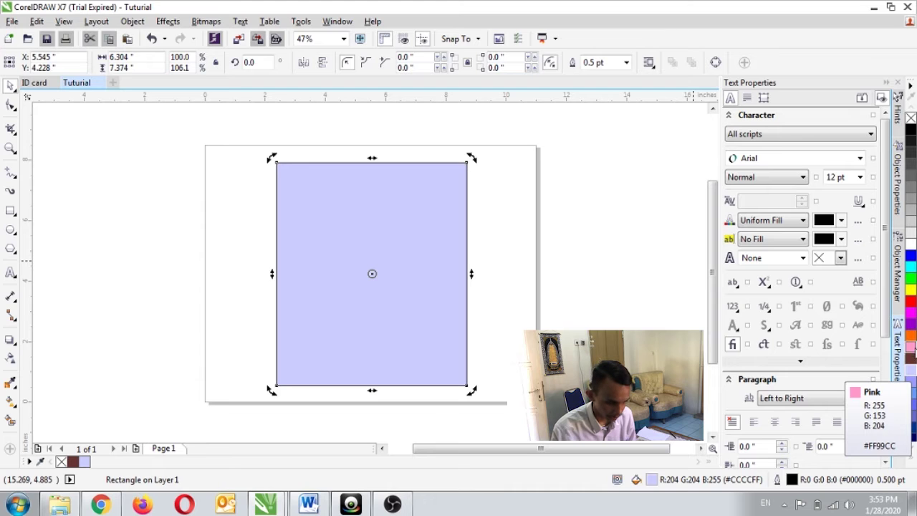
left_click(912, 360)
left_click(910, 349)
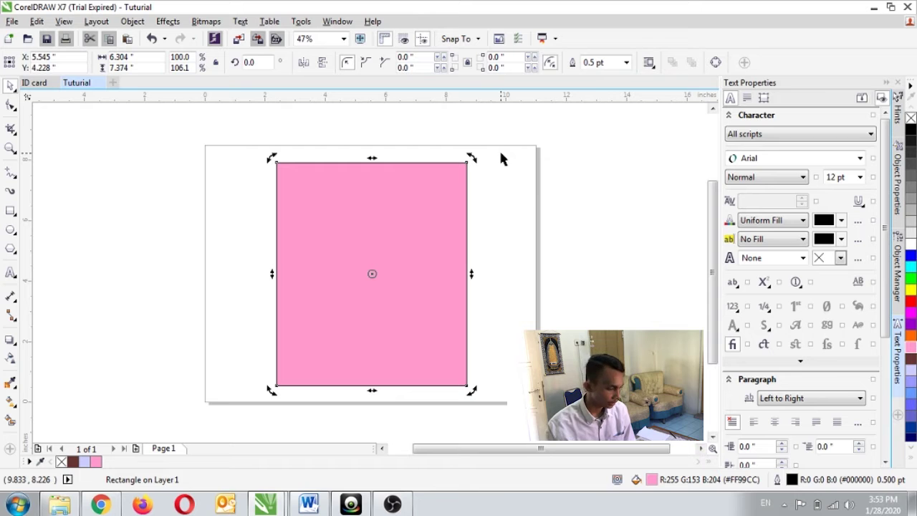
left_click(59, 504)
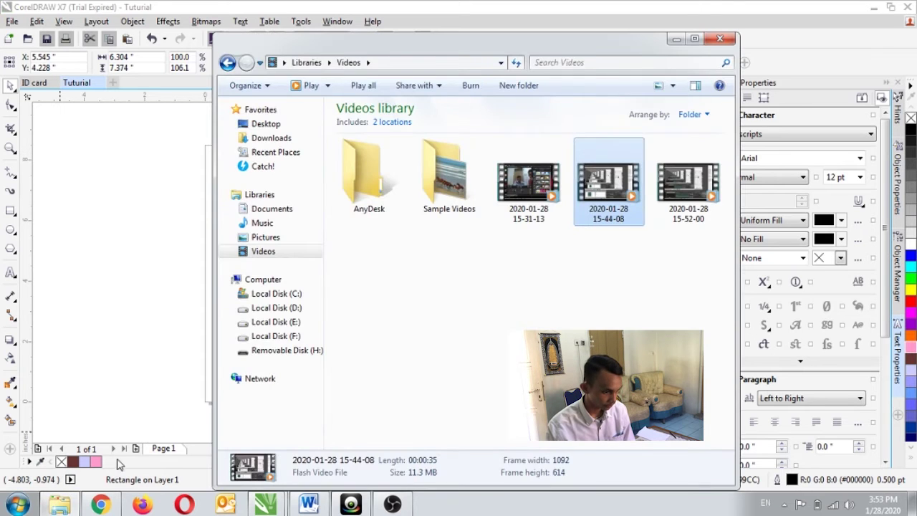
Copy the 00167-abstract-spiral-globe-logo PNG from Local Disk (D:)
left_click(272, 307)
left_click(504, 319)
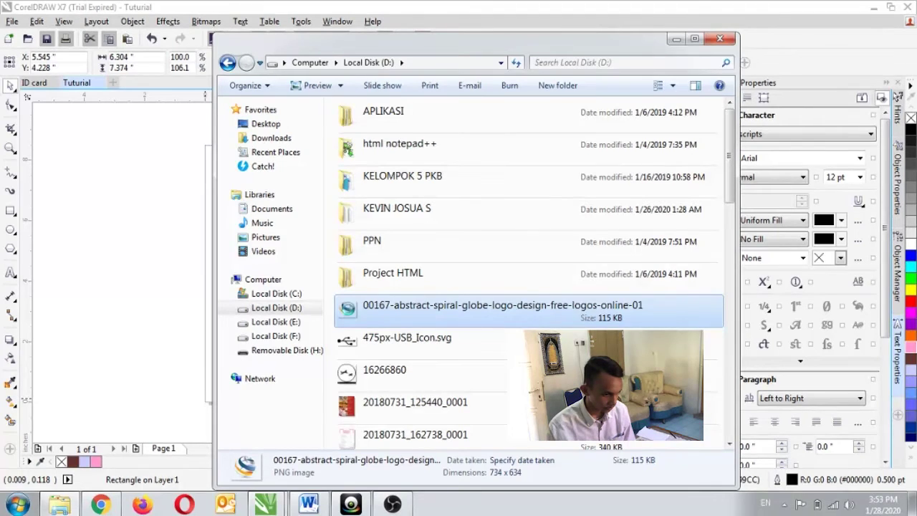
right_click(349, 312)
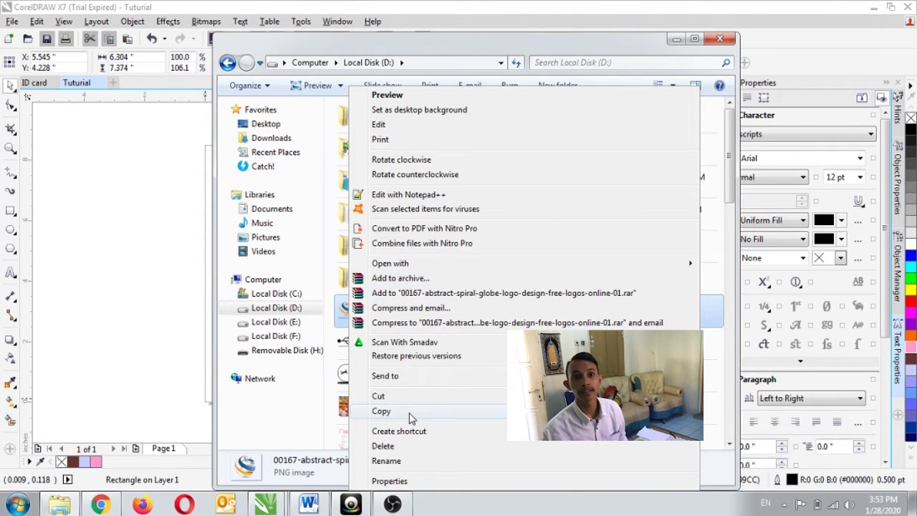
left_click(412, 417)
Switch back to the Tutorial drawing in CorelDRAW
mouse_move(267, 507)
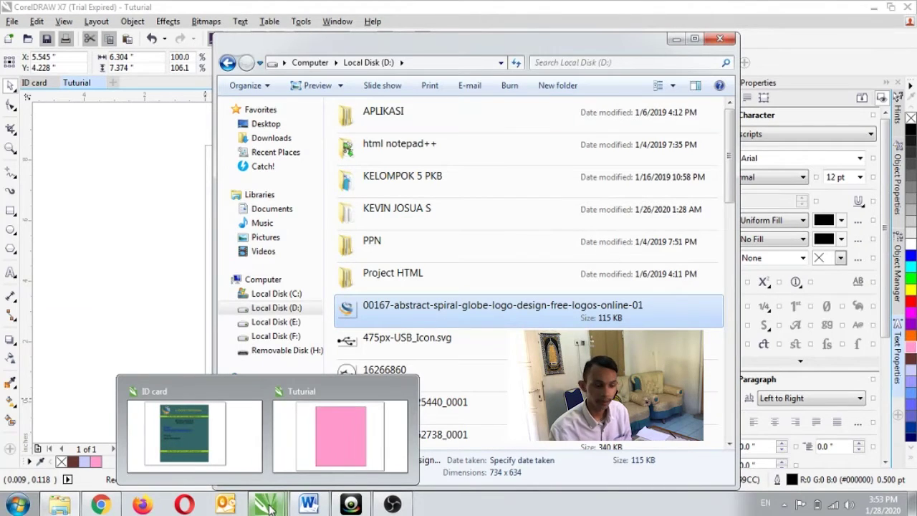
left_click(278, 505)
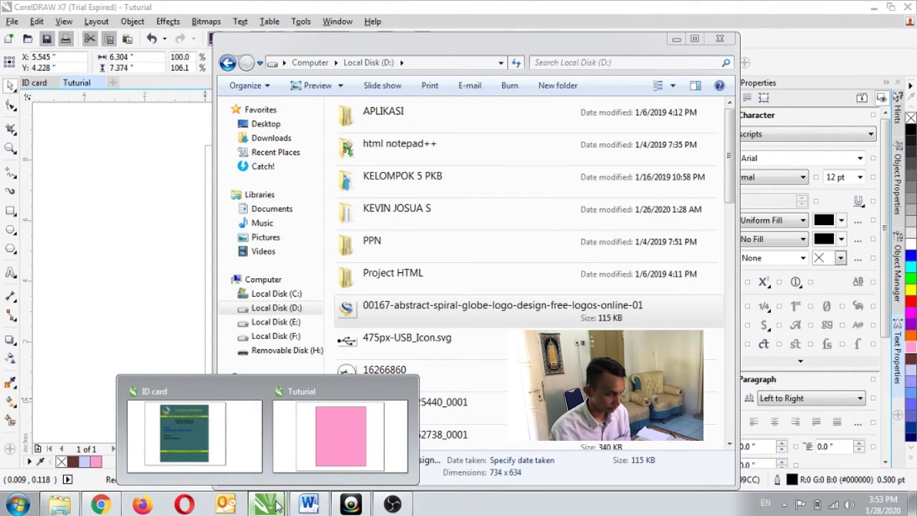
left_click(338, 450)
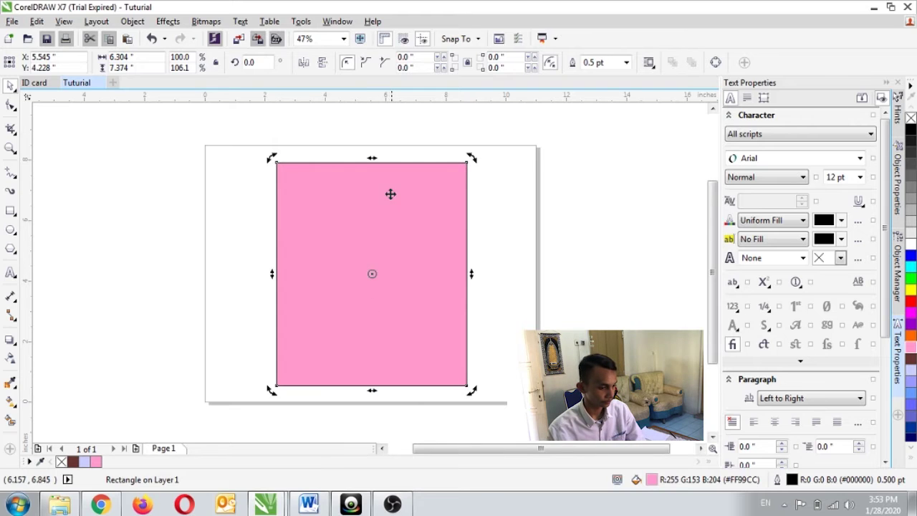
Paste the globe logo, scale it to 43.6% and position it at the card's top-left corner
left_click(366, 207)
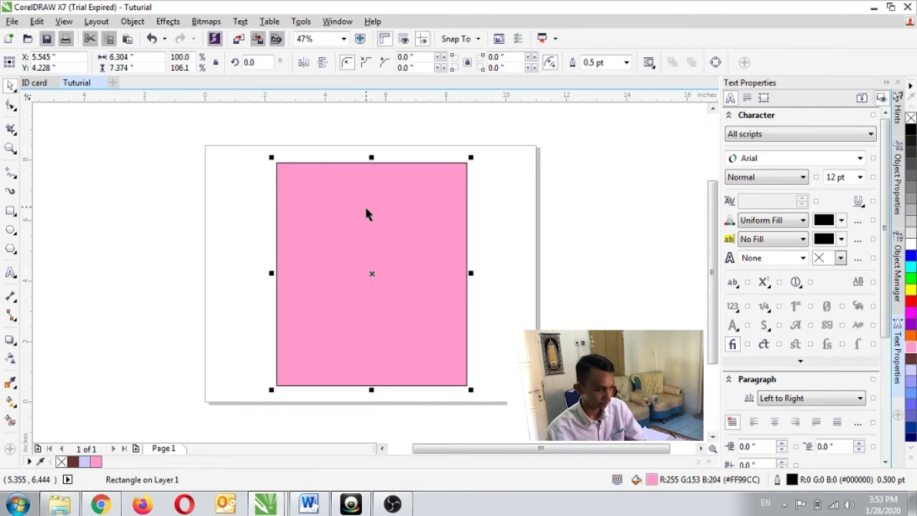
key("ctrl+v")
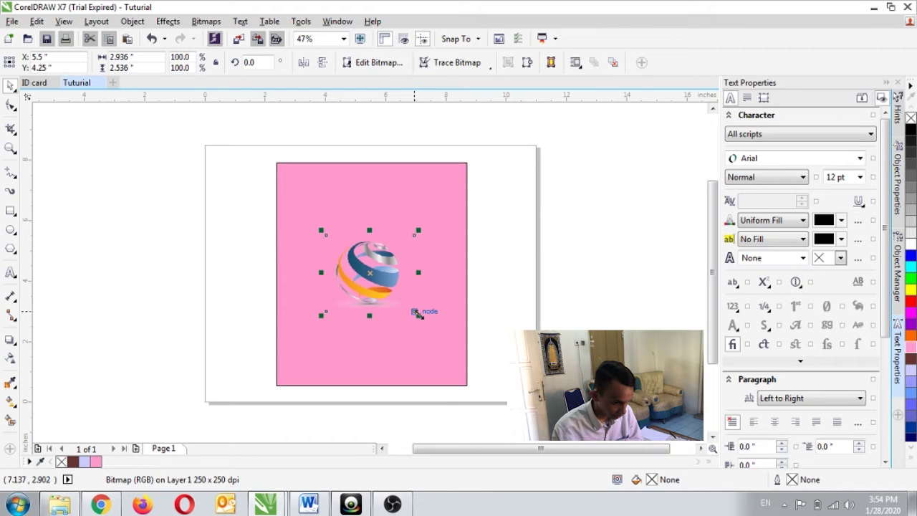
left_click_drag(419, 313, 301, 184)
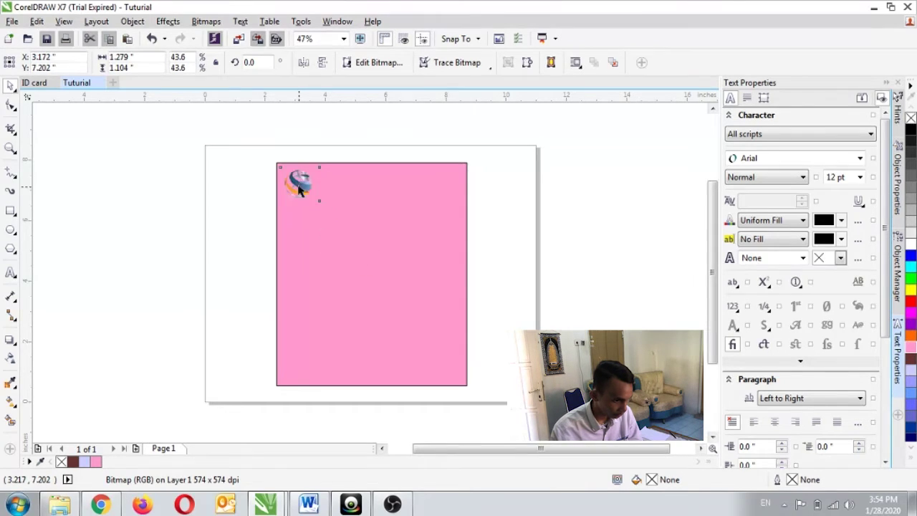
left_click(357, 198)
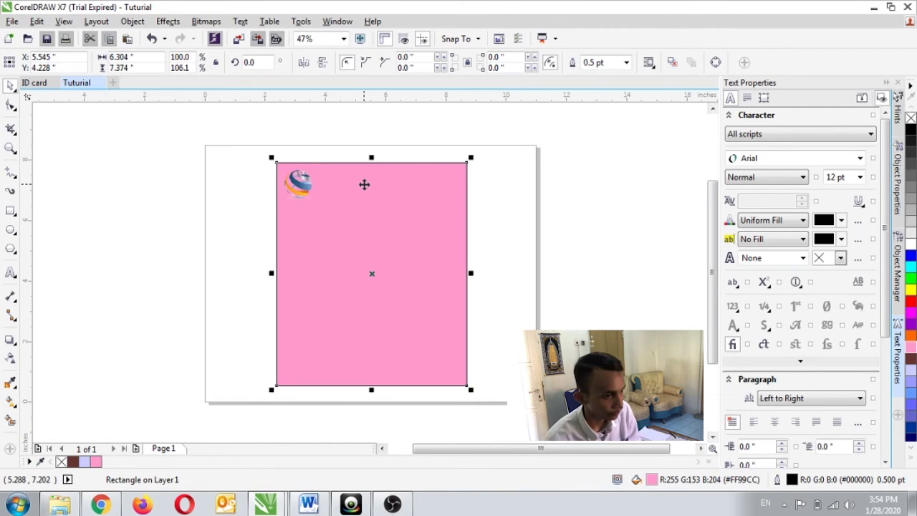
left_click(300, 183)
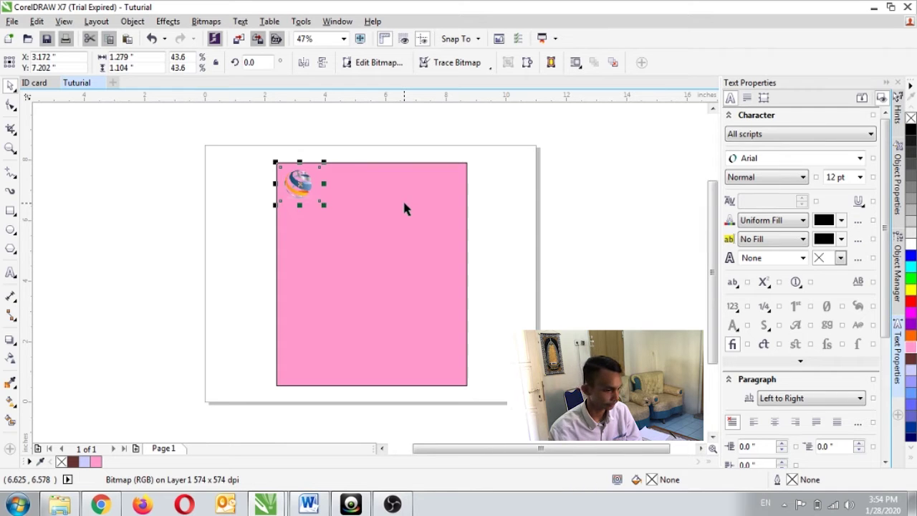
left_click(11, 275)
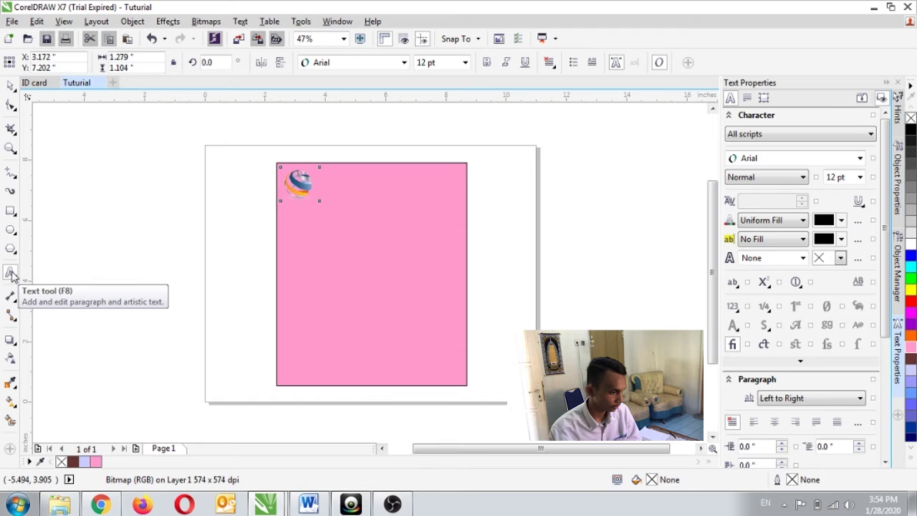
Type the heading 'LOGO DESIGN' in Arial 24 pt beside the globe logo
left_click(13, 277)
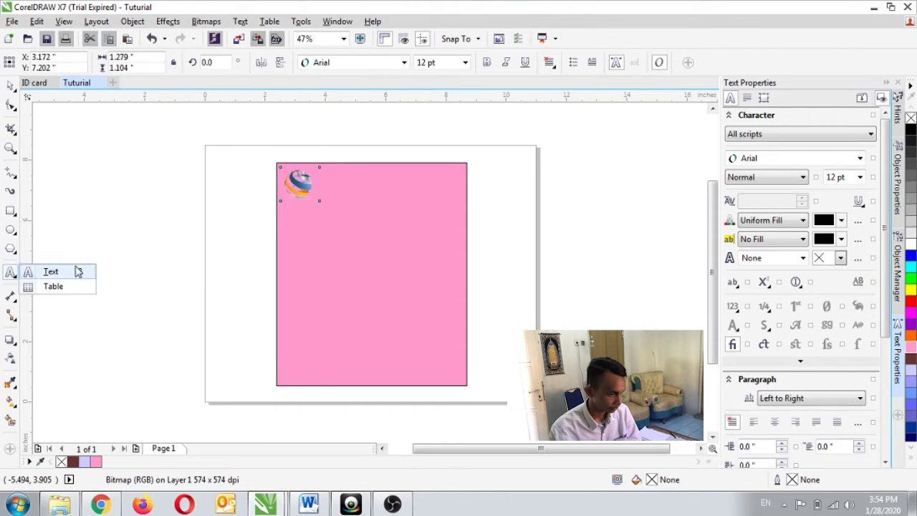
left_click(51, 272)
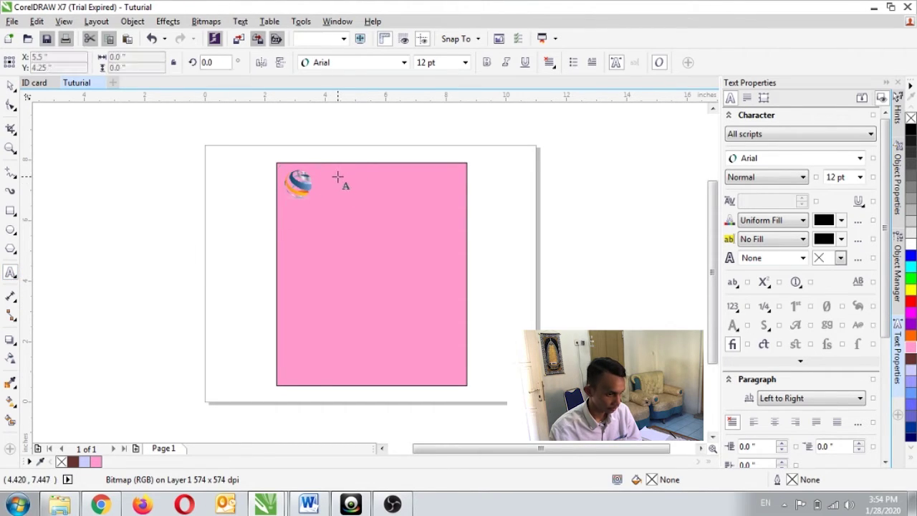
left_click(337, 177)
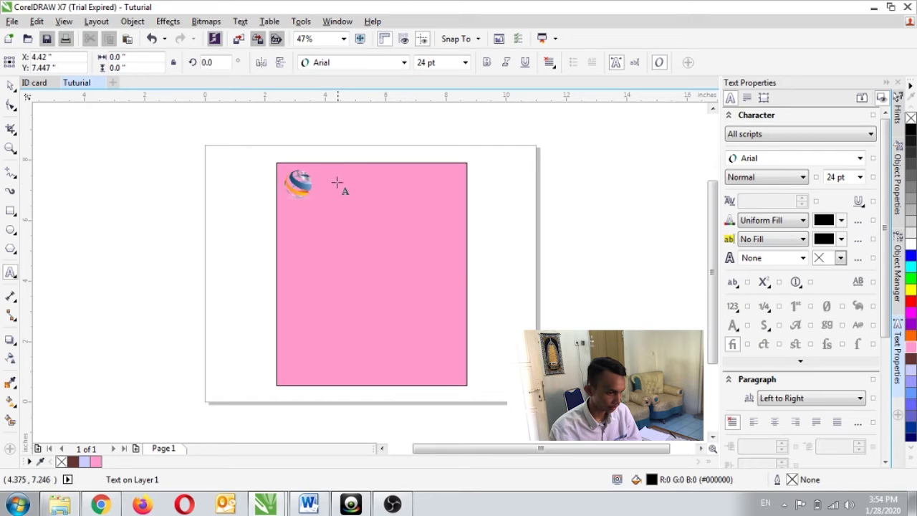
left_click(338, 181)
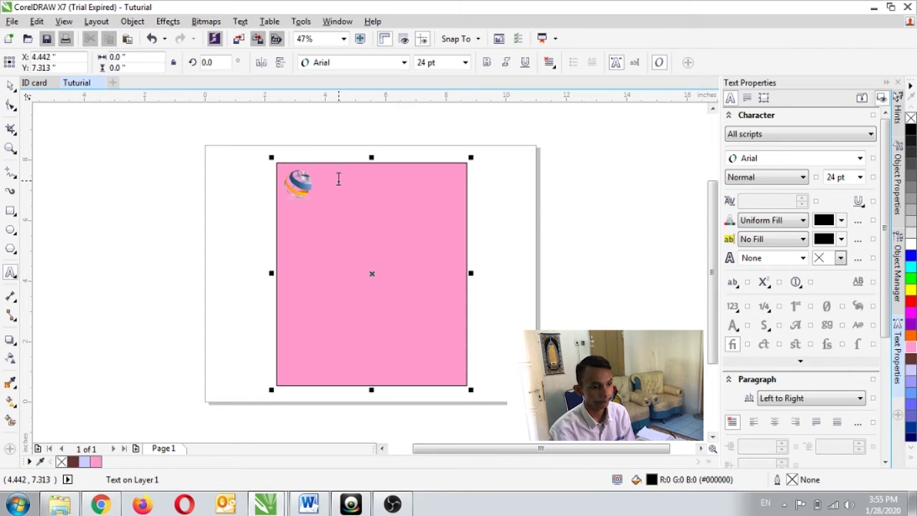
key("Escape")
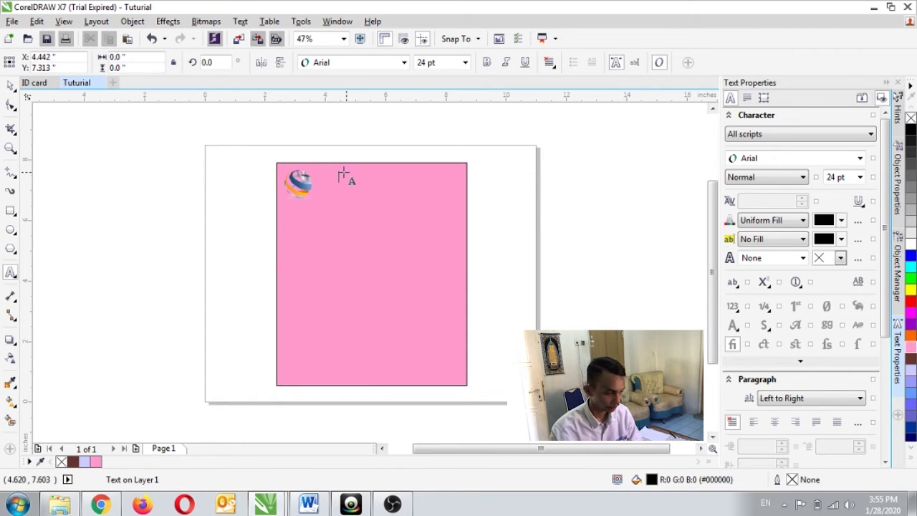
left_click(338, 178)
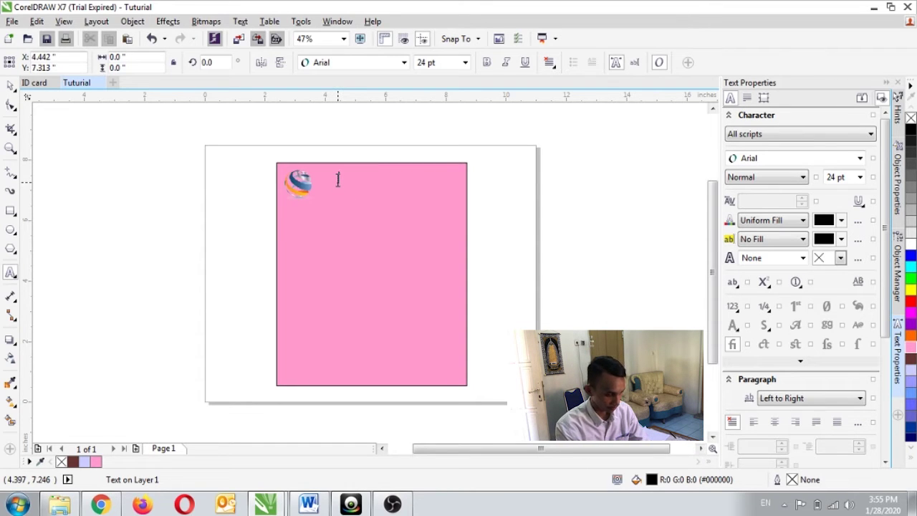
type("LOG")
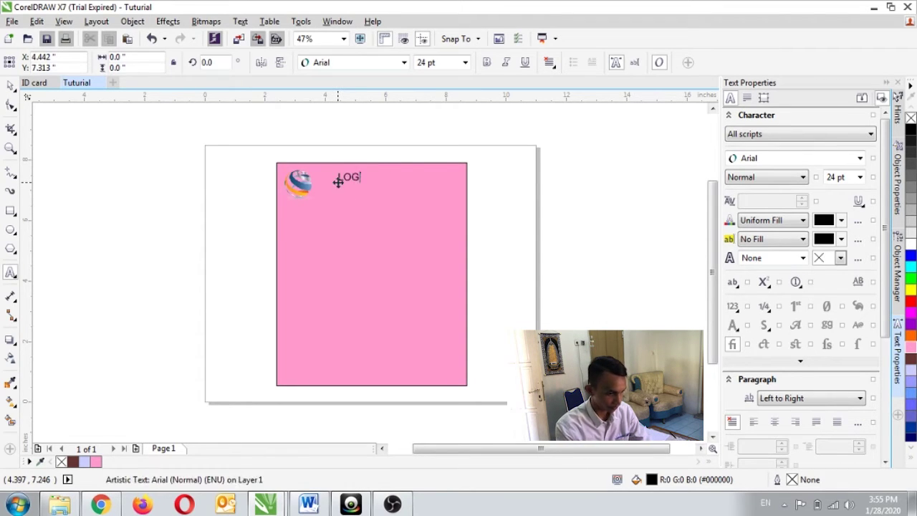
type("O DESIGN")
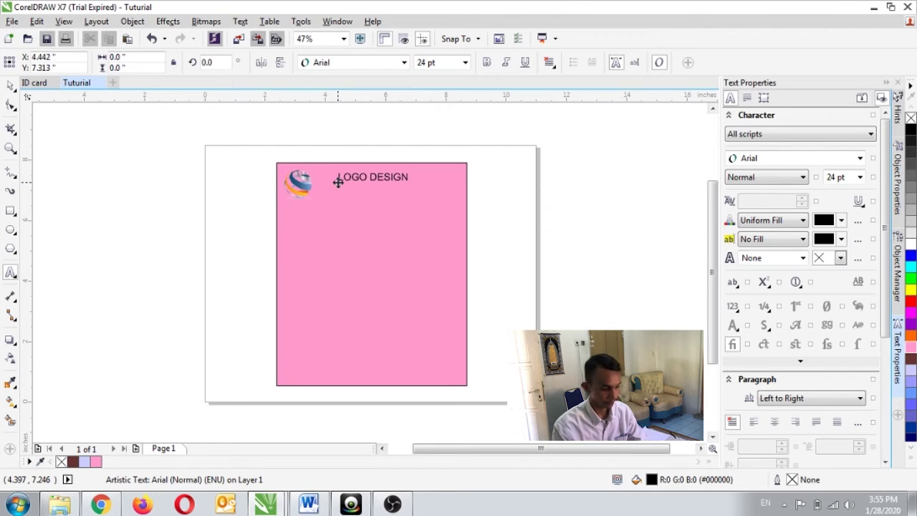
key("Escape")
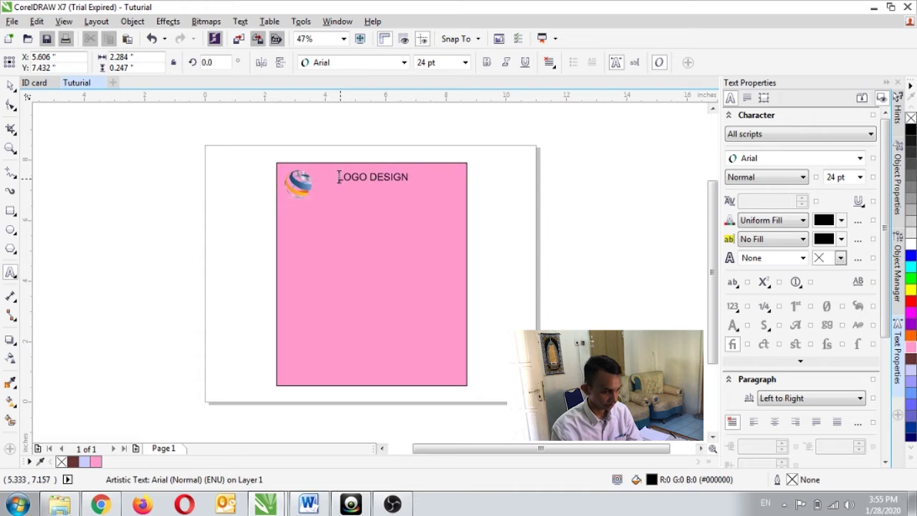
Select the LOGO DESIGN text and open its properties
left_click_drag(337, 178, 409, 177)
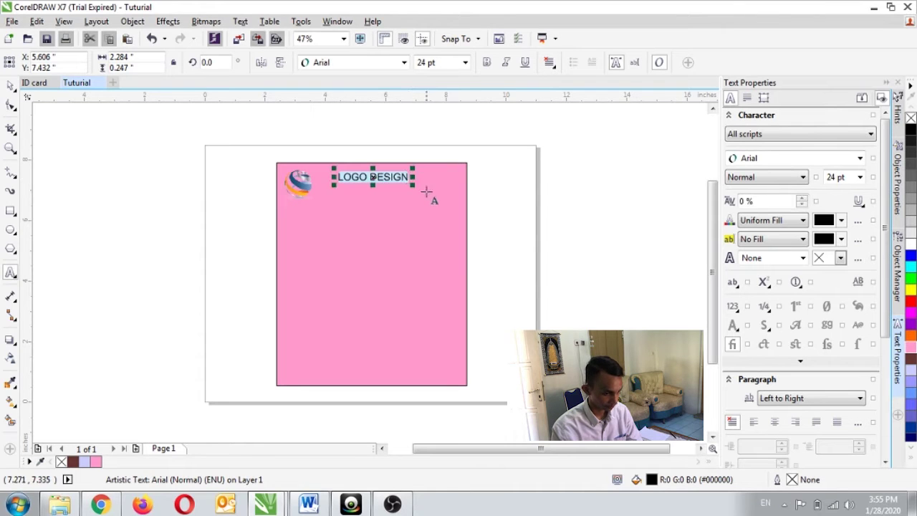
right_click(387, 178)
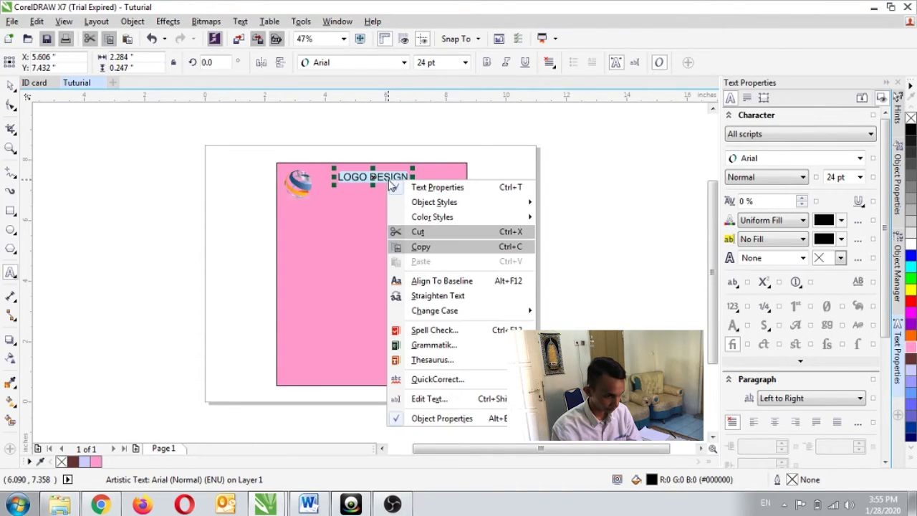
left_click(456, 189)
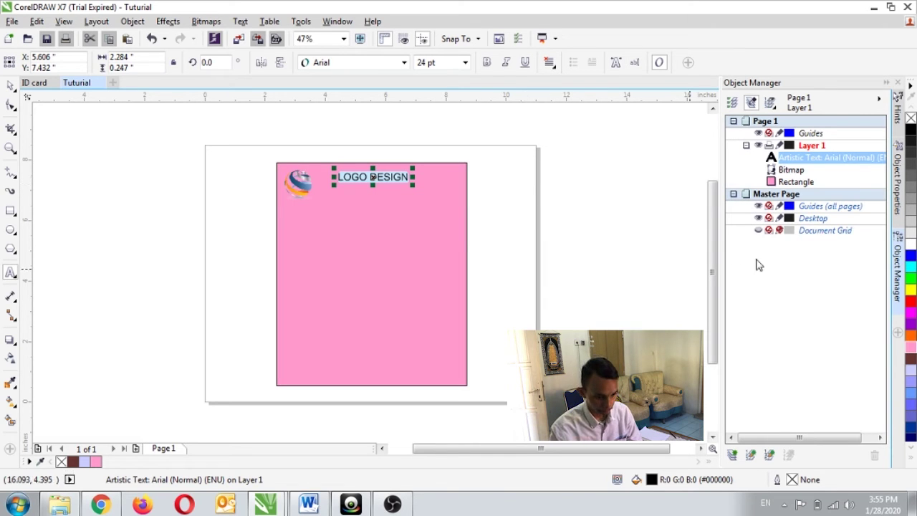
Scale LOGO DESIGN up to 33.238 pt and nudge it slightly left and down
left_click(401, 177)
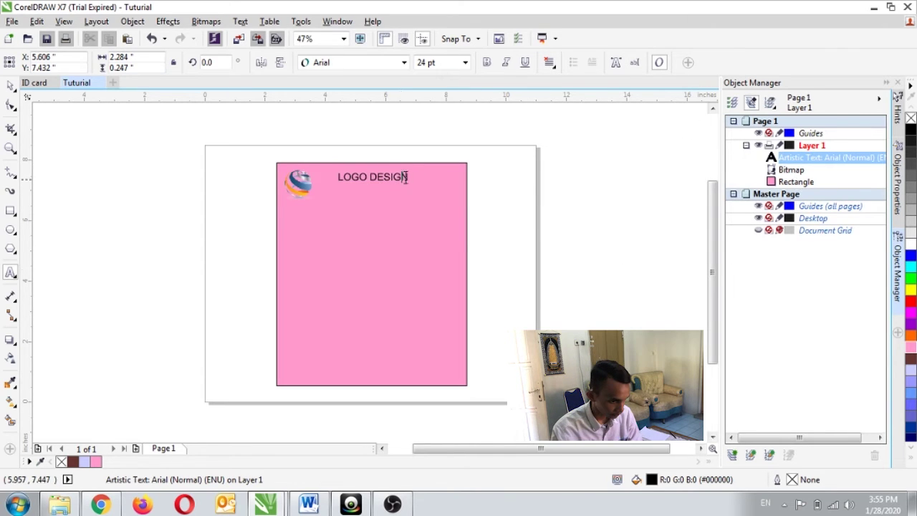
left_click_drag(414, 187, 434, 199)
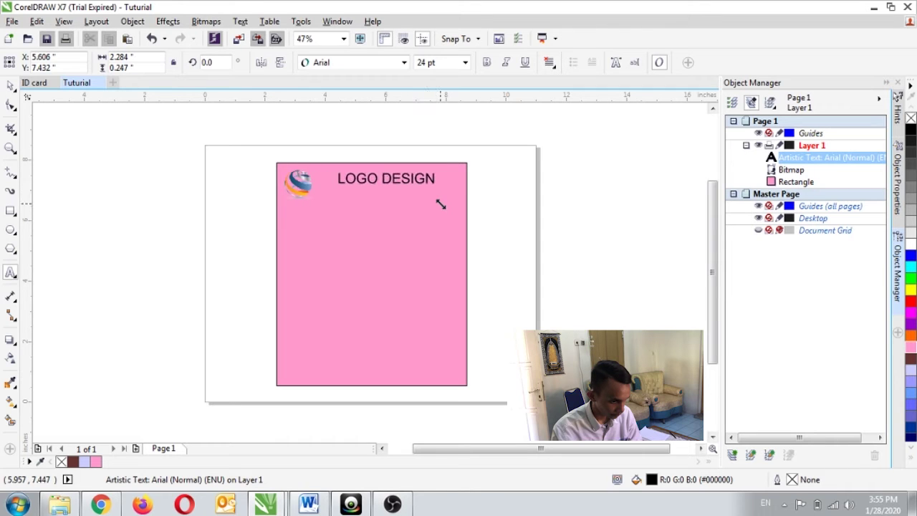
left_click_drag(385, 178, 388, 183)
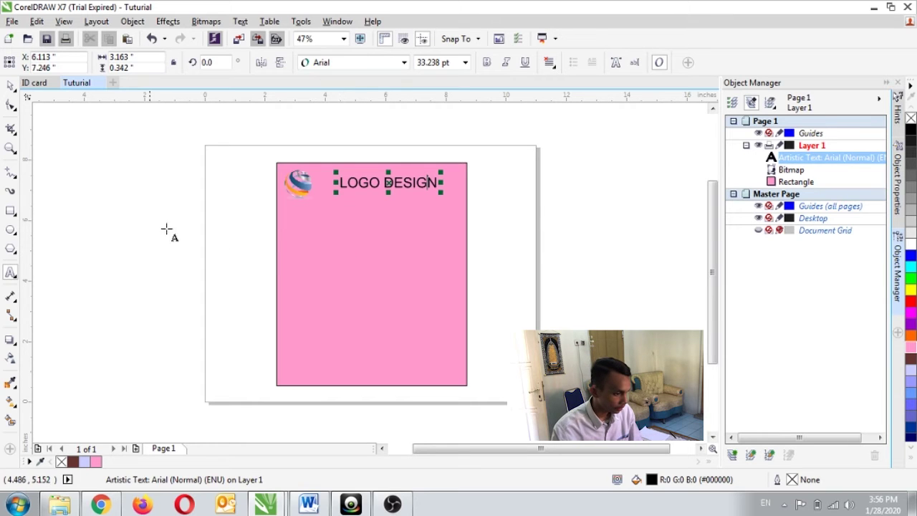
left_click(11, 212)
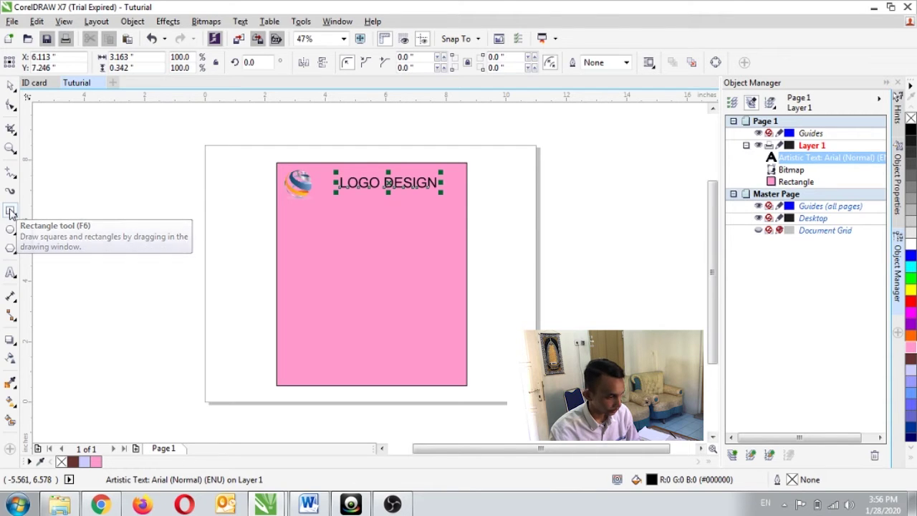
Draw a 6.304 × 0.178 inch band across the full card width below the header
left_click(10, 211)
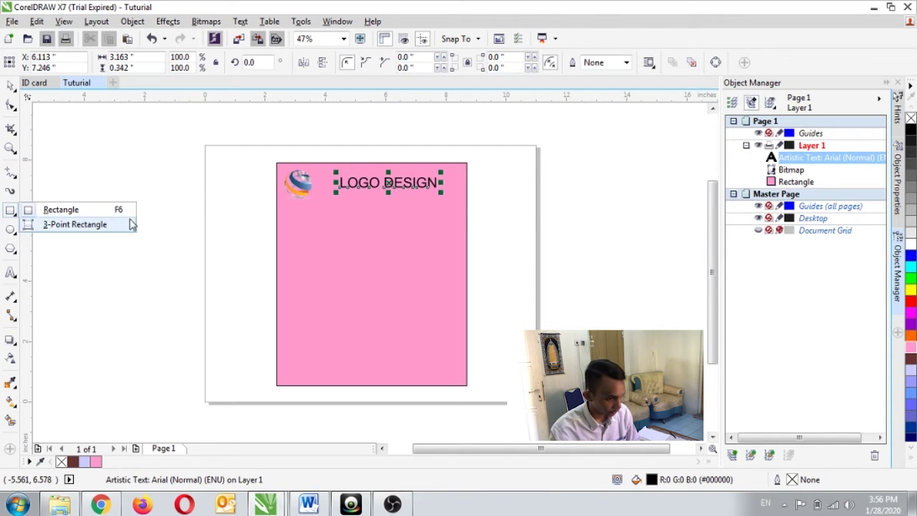
left_click(71, 209)
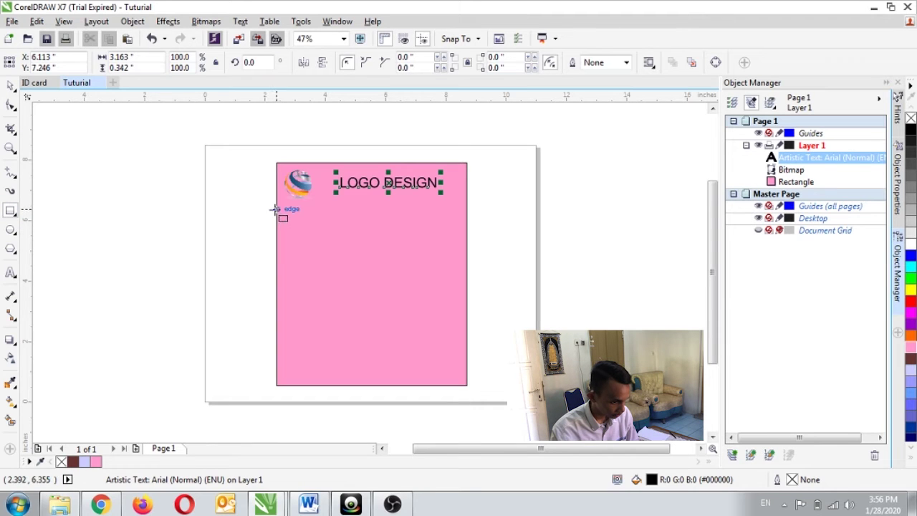
left_click_drag(277, 210, 467, 214)
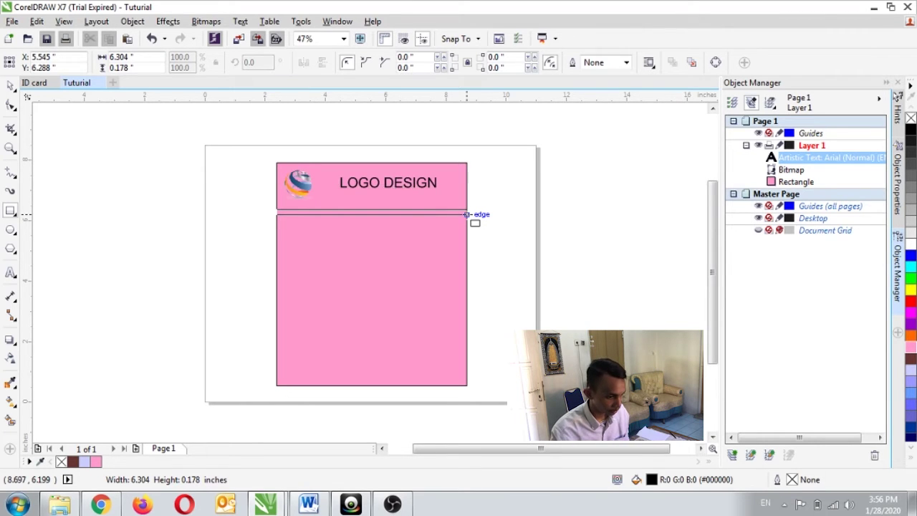
left_click_drag(466, 214, 467, 214)
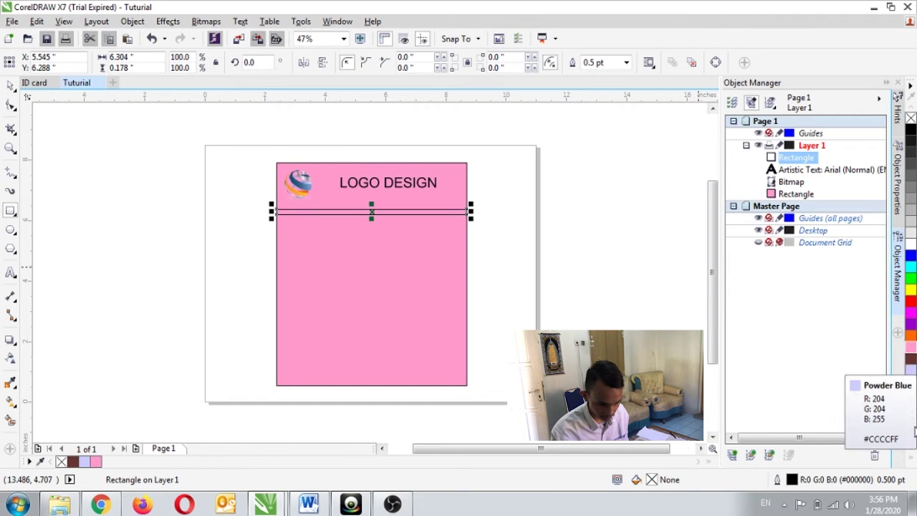
Scroll the colour palette and recolour the band, trying Ice Blue and lavender before dark brown
left_click(911, 448)
left_click(912, 447)
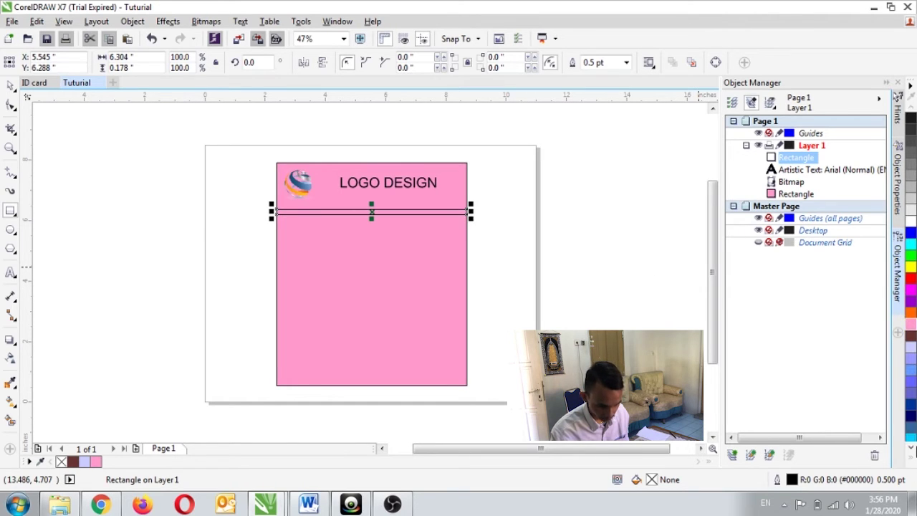
left_click(911, 447)
left_click(912, 448)
left_click(911, 447)
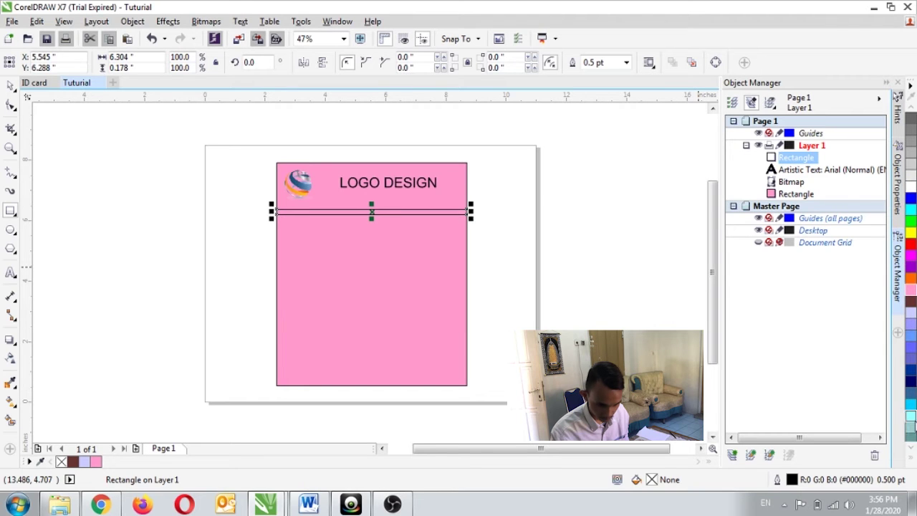
left_click(910, 421)
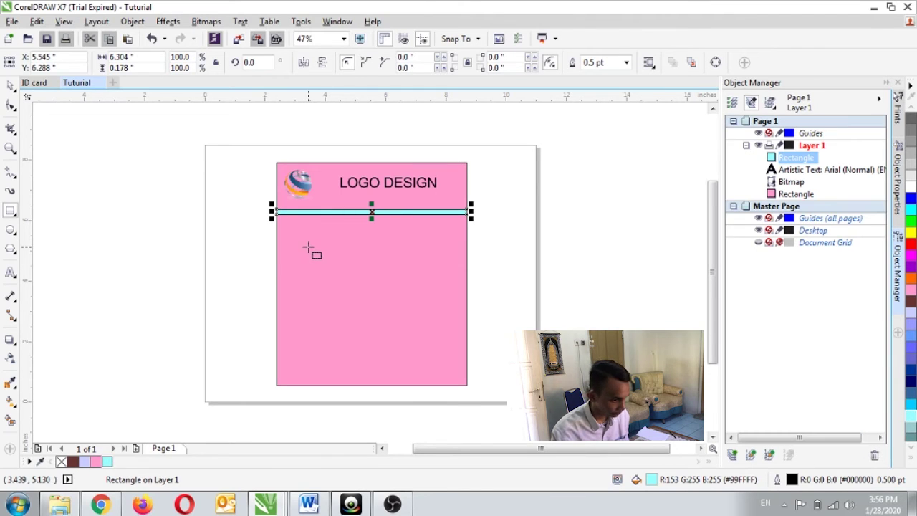
left_click(913, 307)
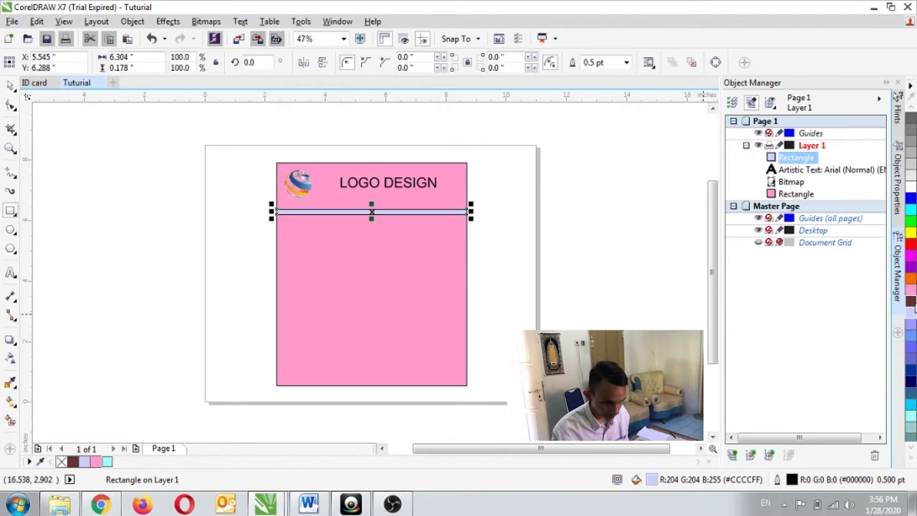
left_click(910, 301)
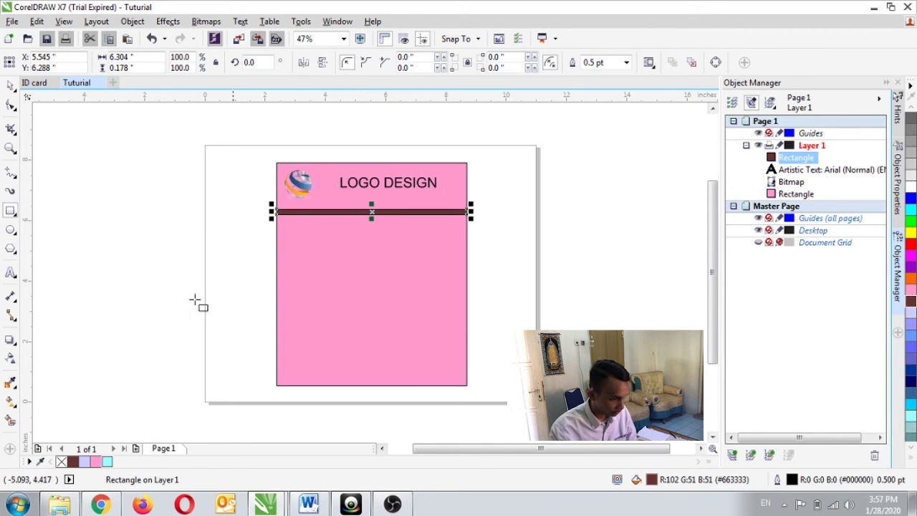
Draw a 6.304 × 0.223 inch band across the lower card, fill it #663333, then select the card
left_click_drag(276, 335, 473, 349)
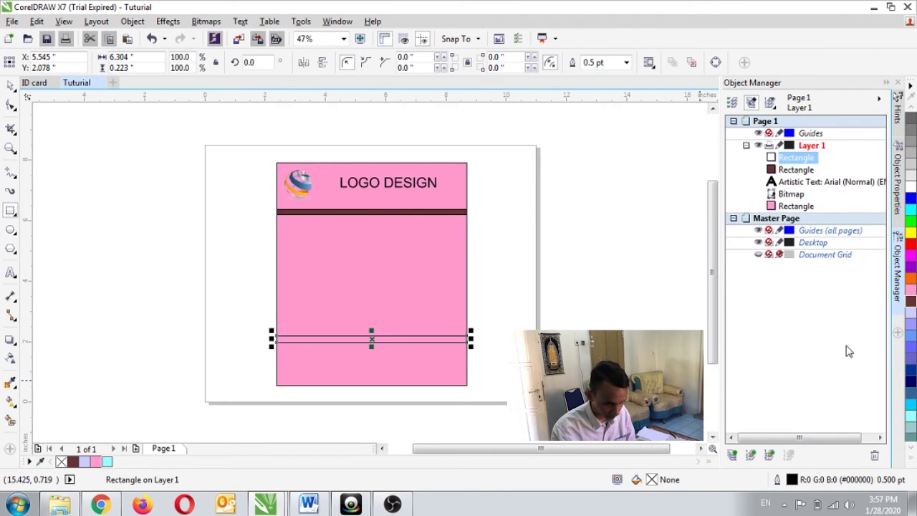
left_click(910, 301)
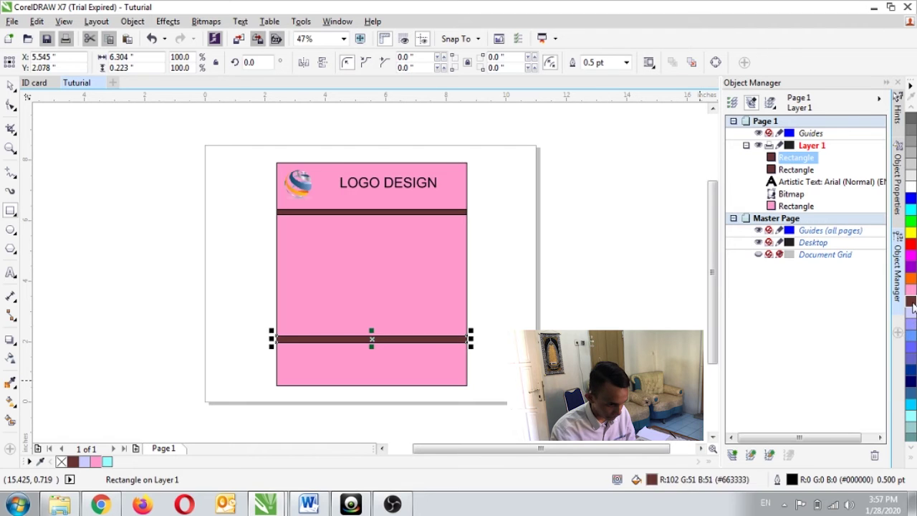
left_click(363, 261)
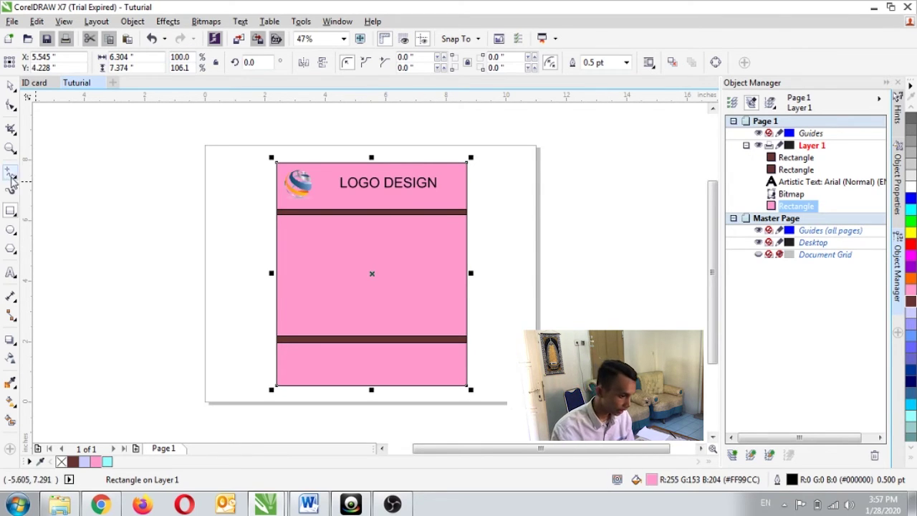
Type the card holder's full name below the top band and shift it slightly left
left_click(10, 277)
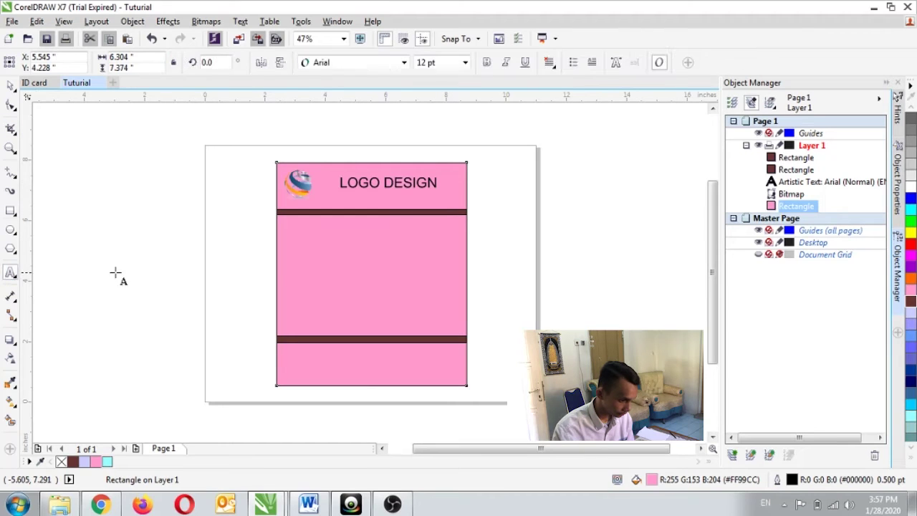
left_click(343, 228)
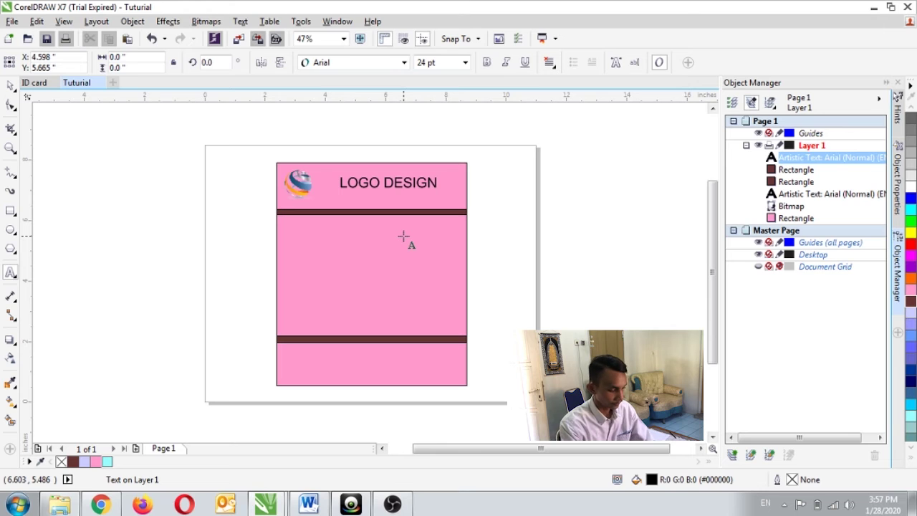
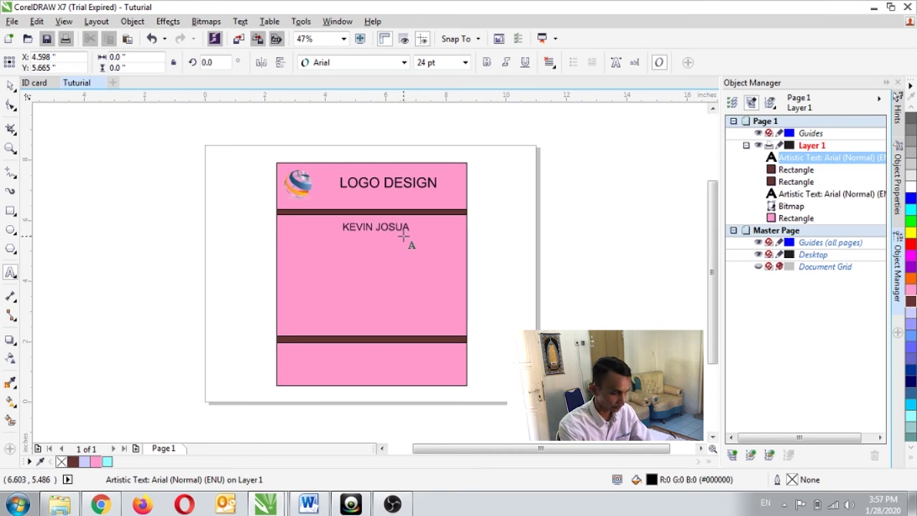
left_click(385, 224)
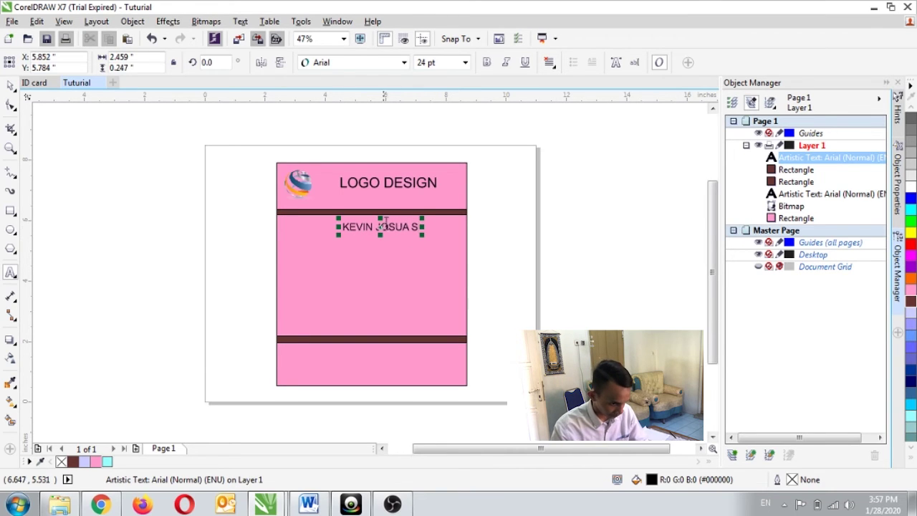
left_click_drag(378, 227, 419, 234)
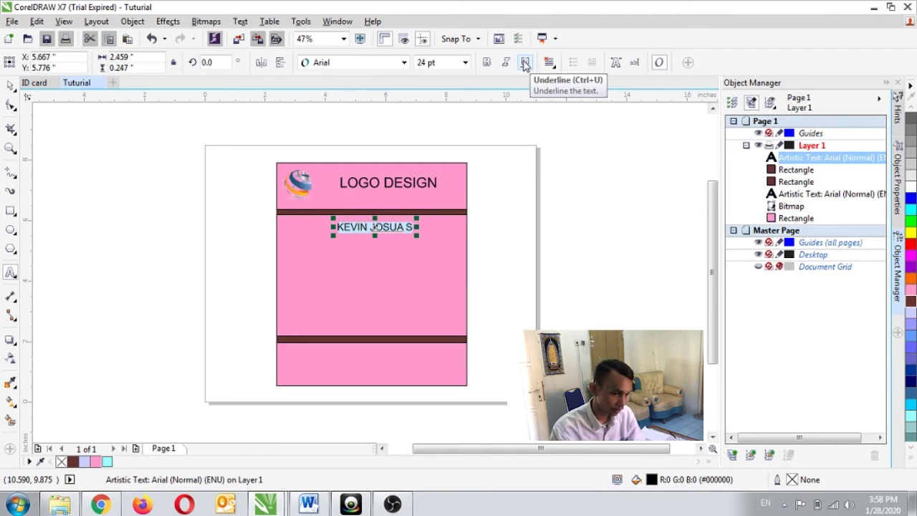
Underline the name text from the property bar
left_click(524, 63)
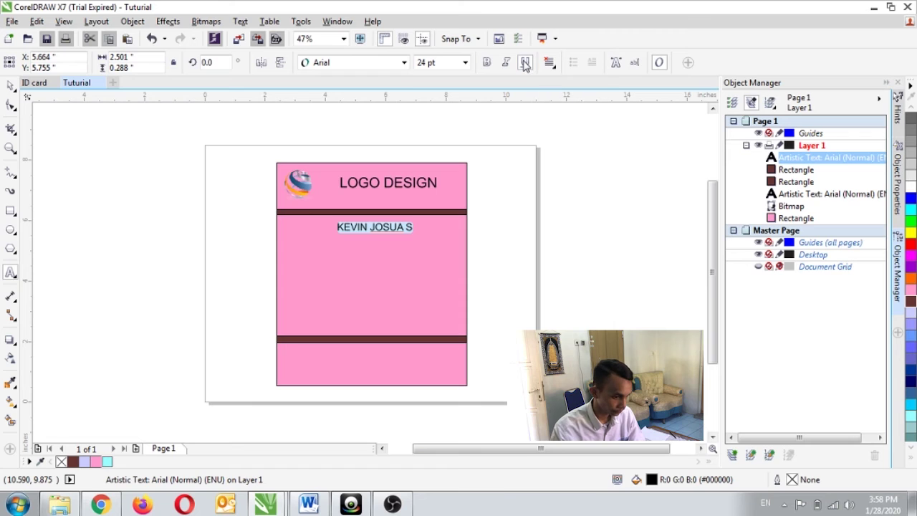
left_click(420, 274)
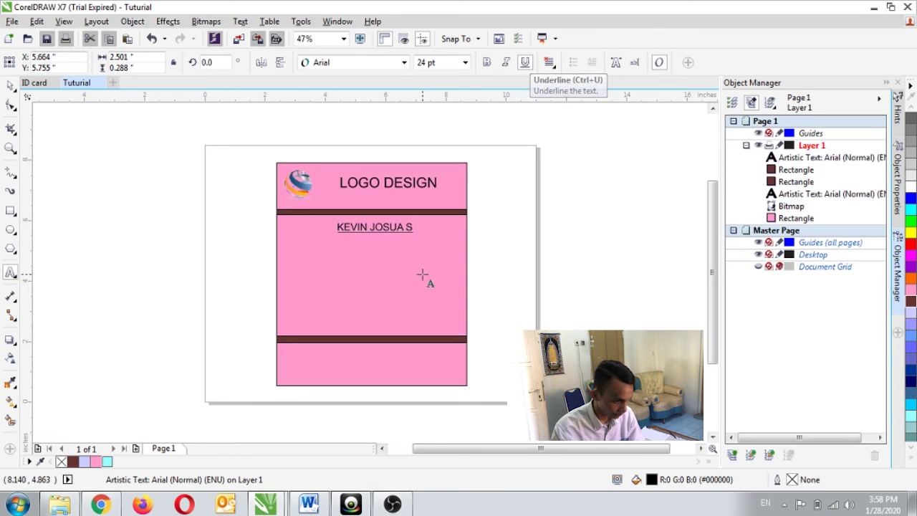
left_click(365, 223)
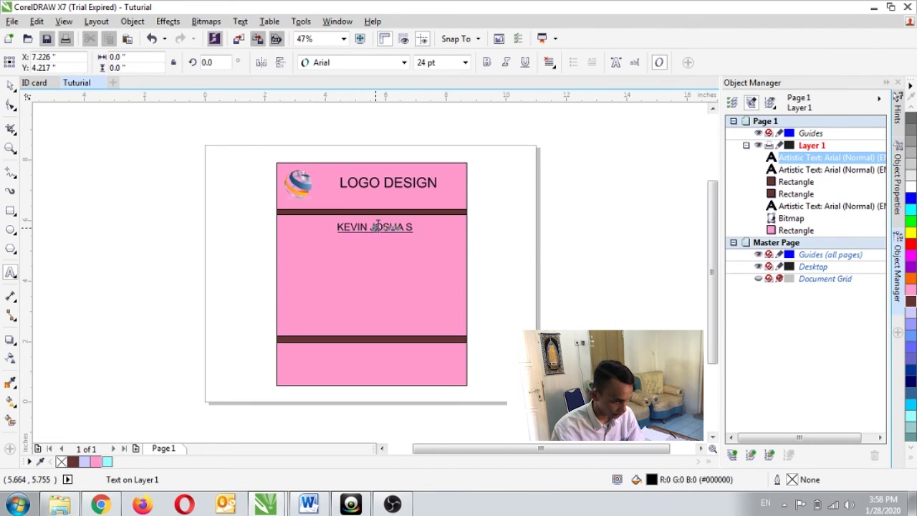
Type the job title 'Grhapic Design' and position it directly under the underlined name
left_click(355, 244)
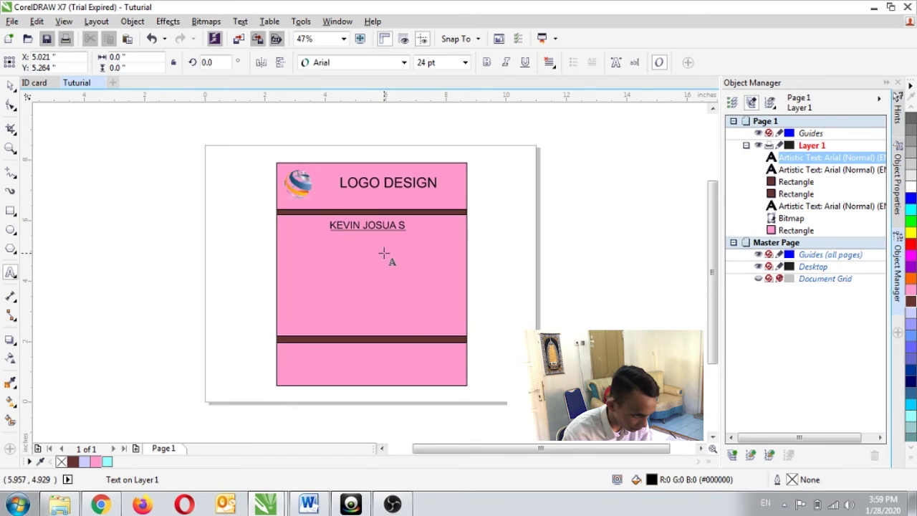
type("G")
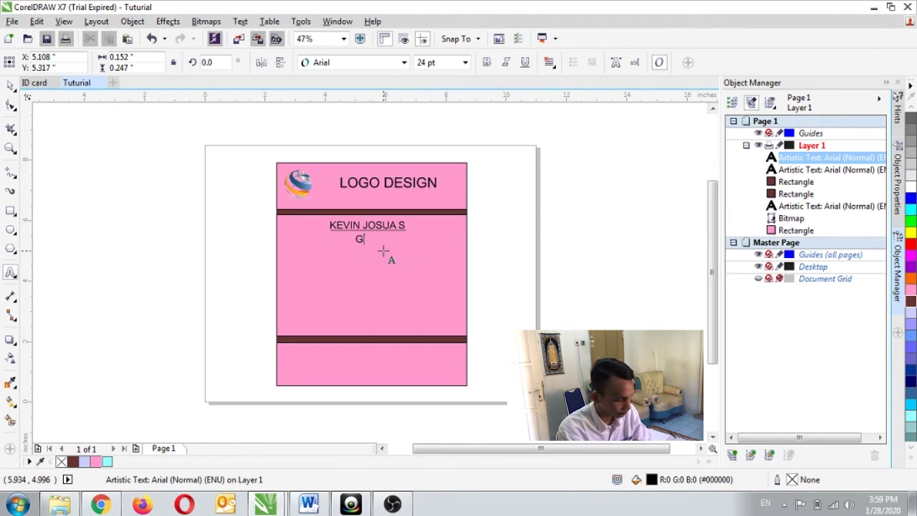
type("ra")
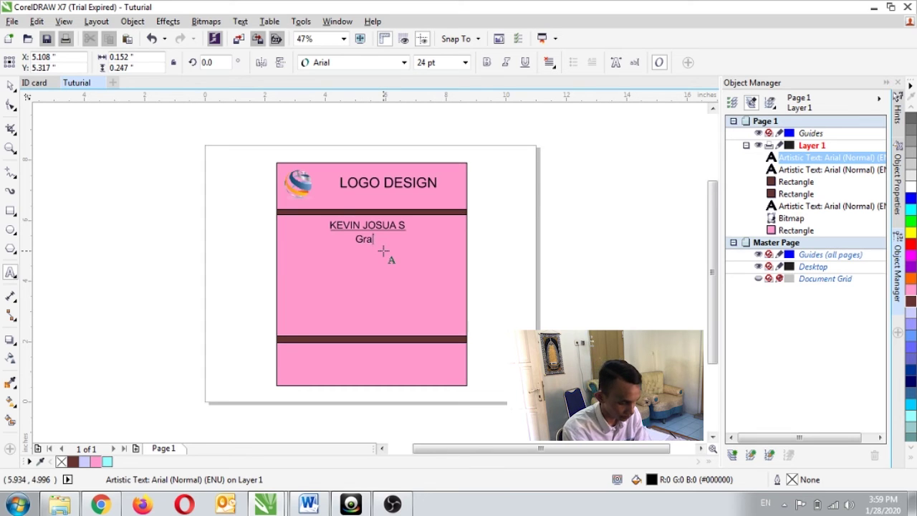
key("BackSpace")
type("hapic")
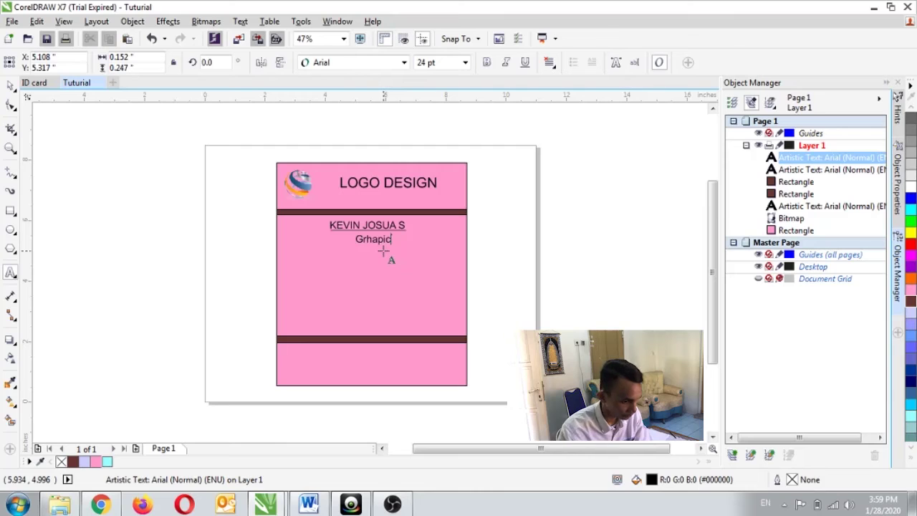
left_click(381, 248)
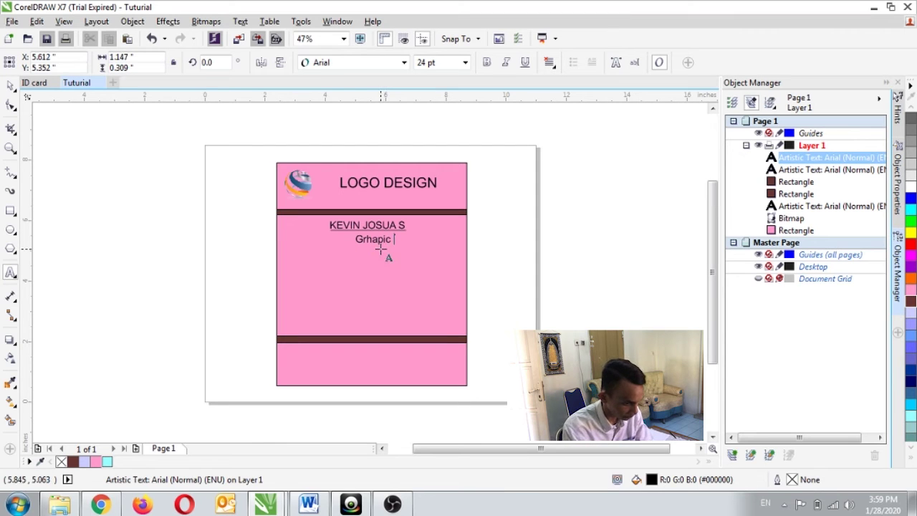
type("Design")
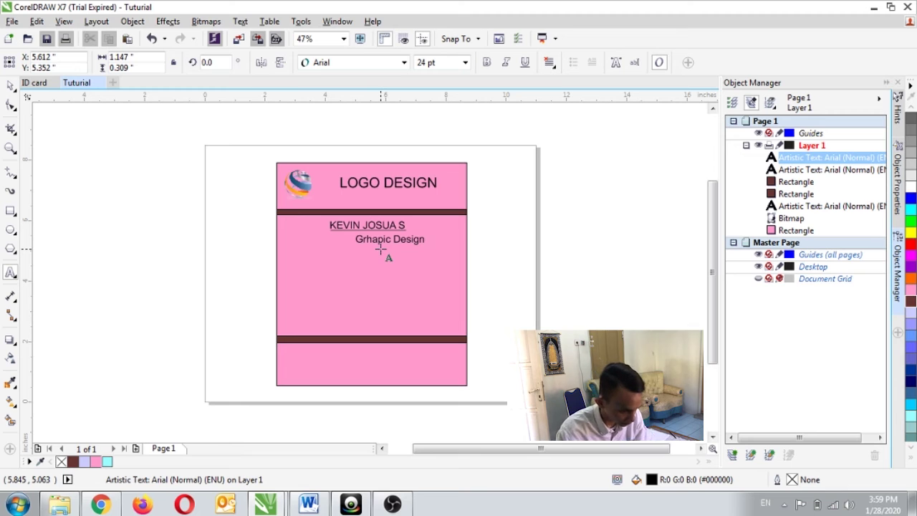
left_click(389, 242)
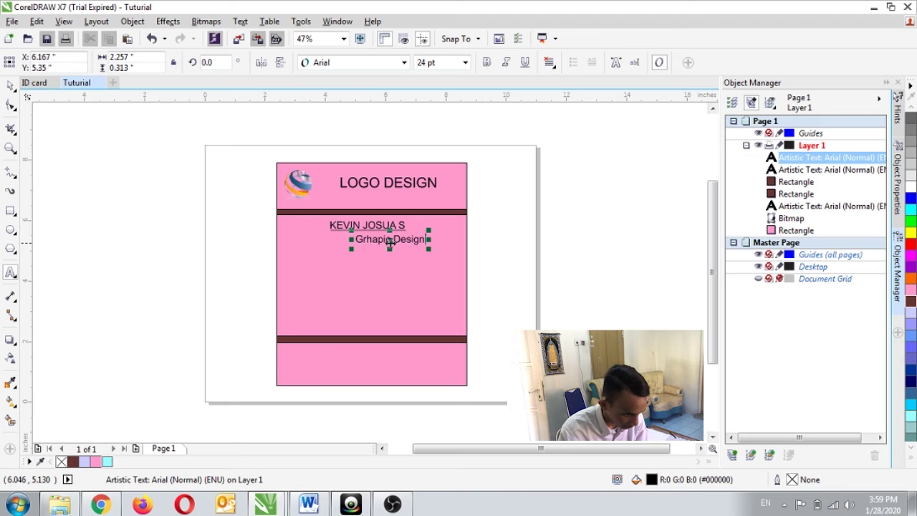
left_click_drag(388, 242, 367, 239)
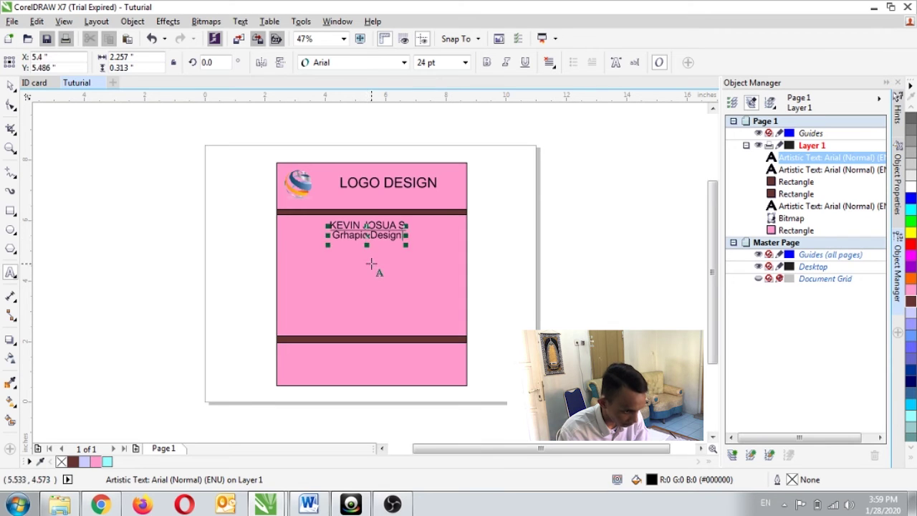
left_click(371, 261)
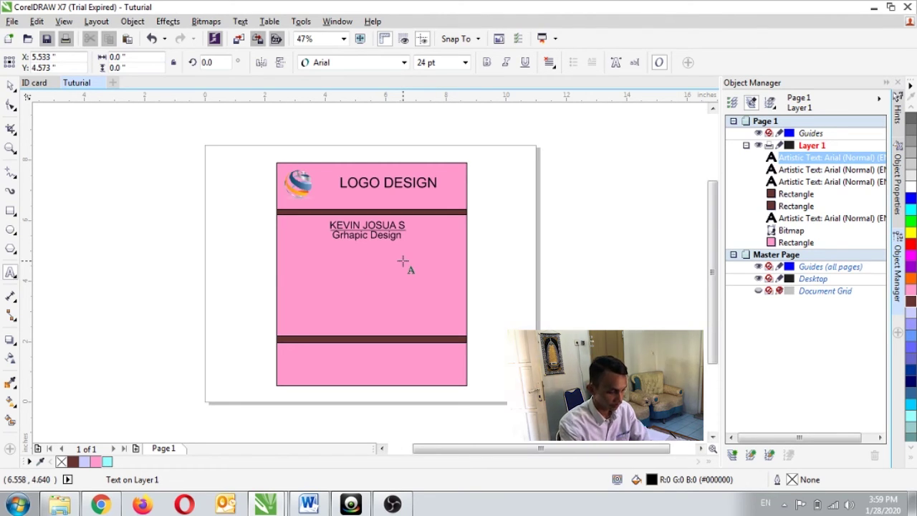
Type an 'EMAIL' heading with the holder's e-mail address below it, then move the block to the card's left edge
type("EMAIL ")
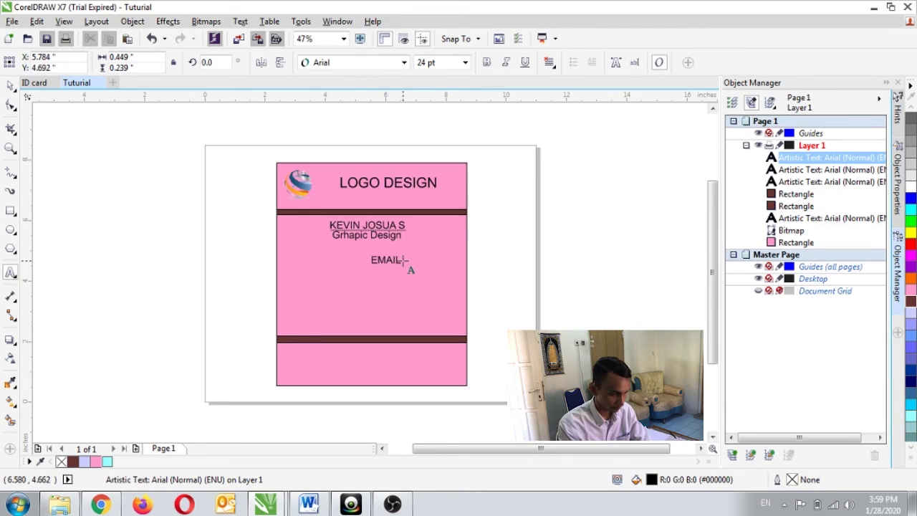
type("KEVIN")
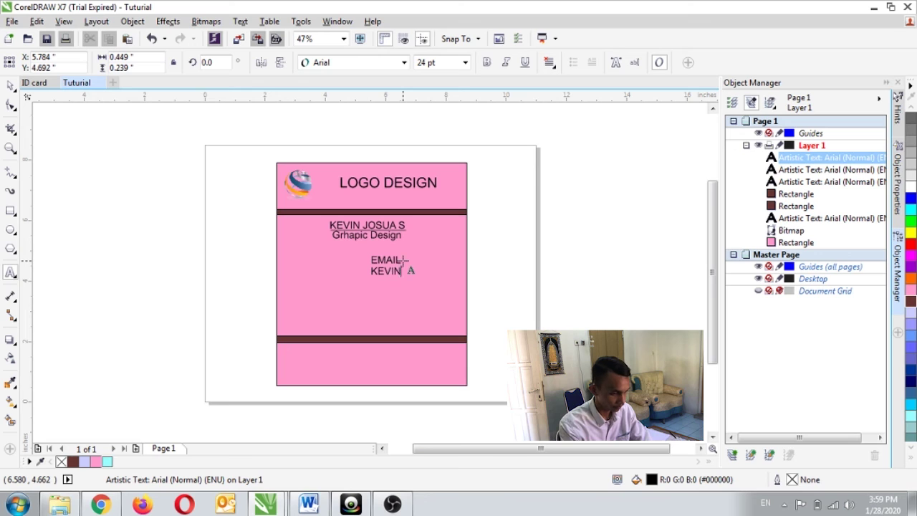
key("BackSpace")
key("BackSpace")
key("BackSpace")
key("BackSpace")
key("BackSpace")
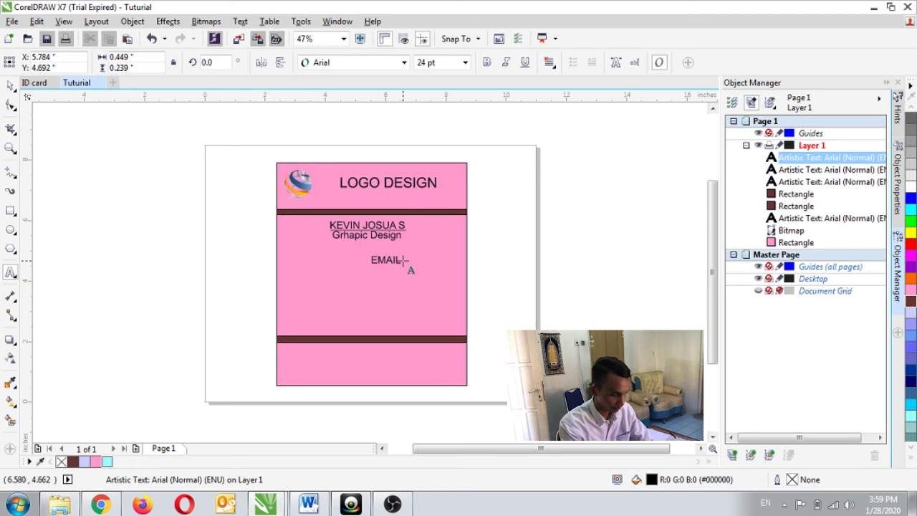
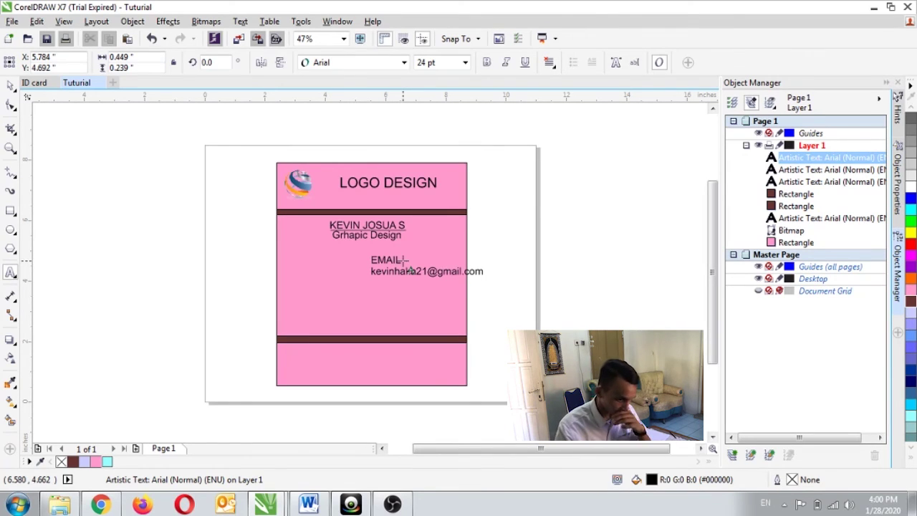
left_click(384, 290)
left_click(387, 261)
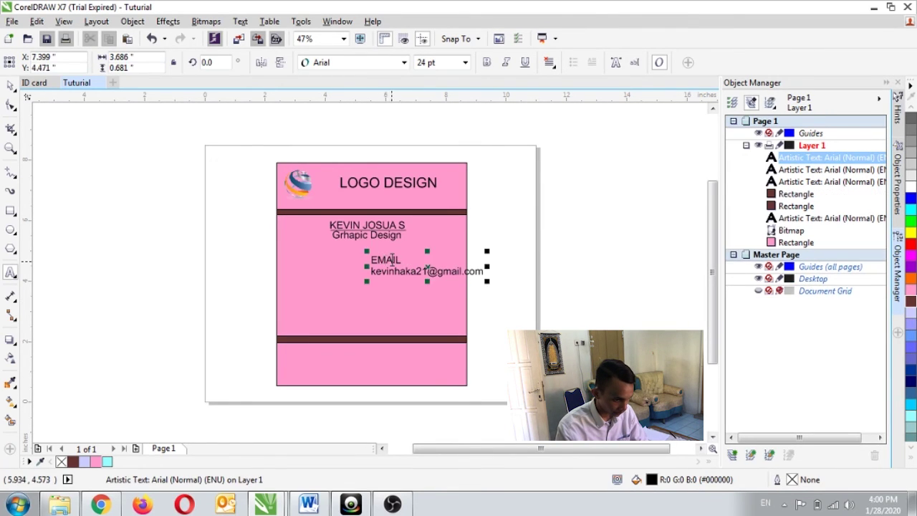
left_click_drag(427, 269, 339, 268)
left_click(364, 296)
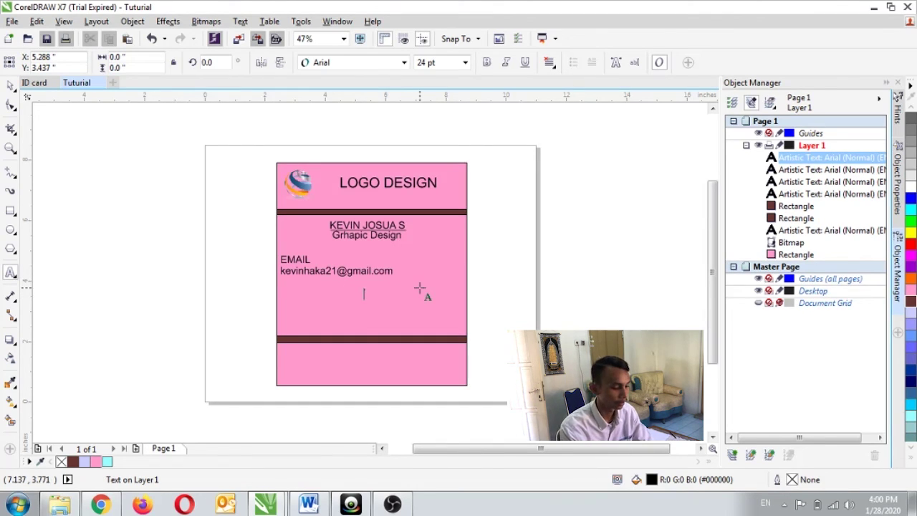
Add a 'Phone' label at the card's left edge with the holder's phone number on the line below
type("Phone")
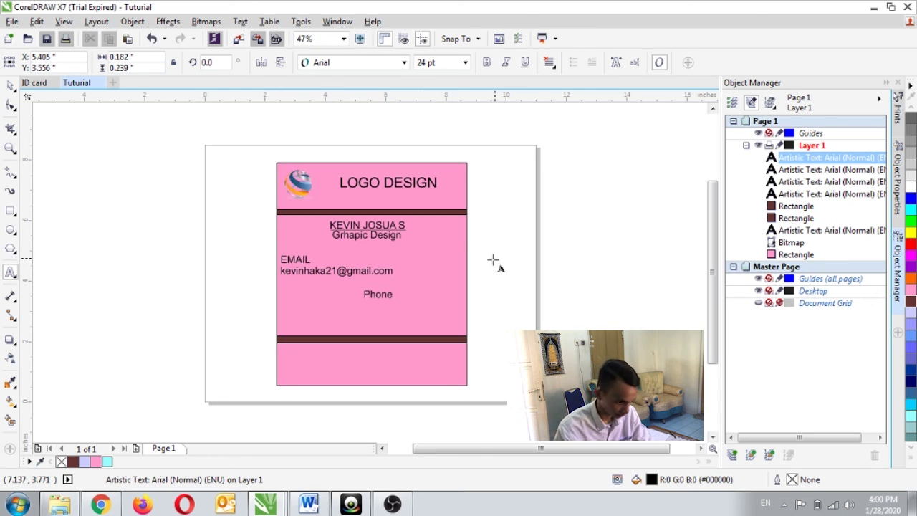
key("ctrl+space")
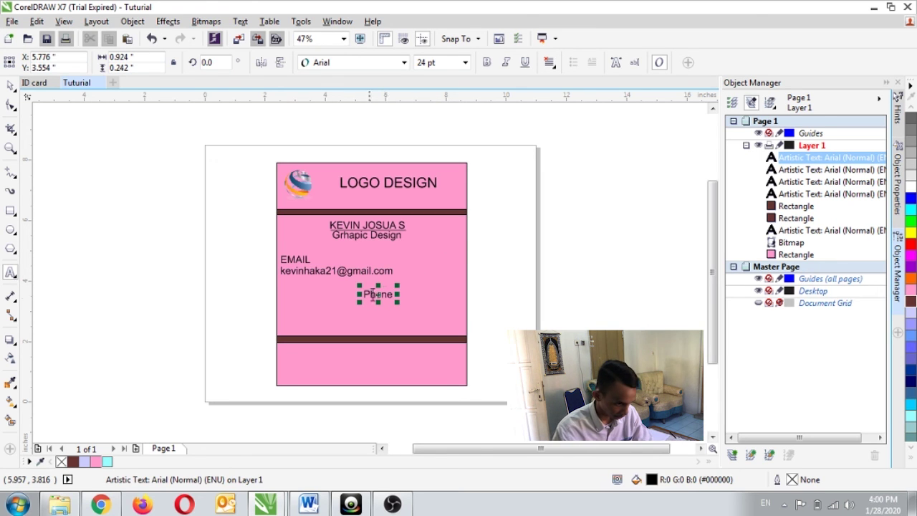
left_click_drag(377, 296, 294, 301)
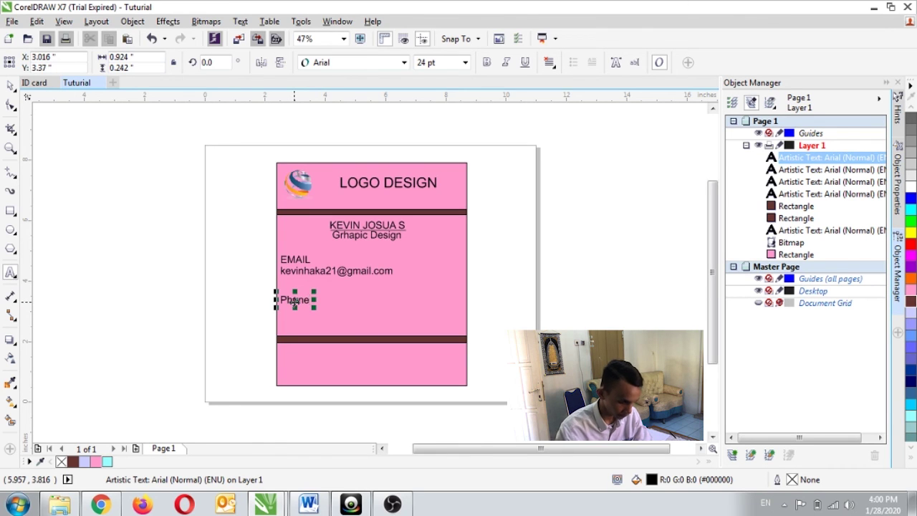
key("Return")
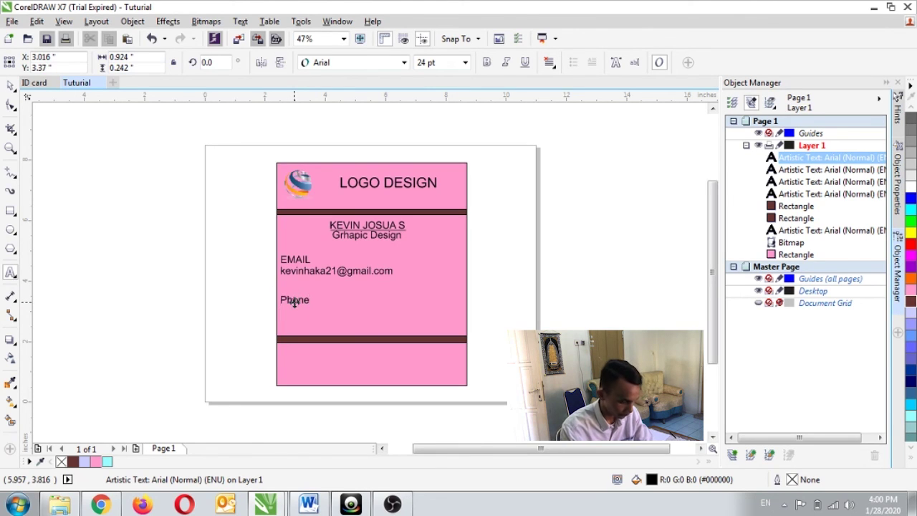
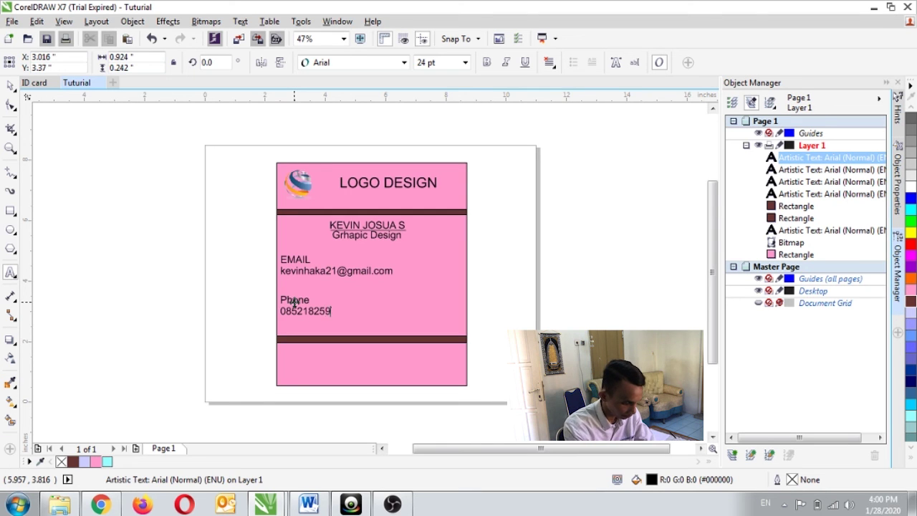
left_click(382, 315)
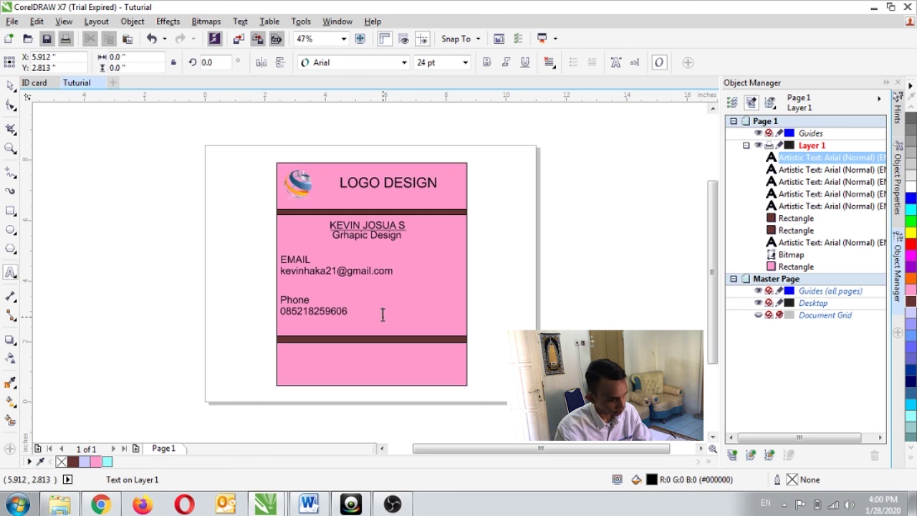